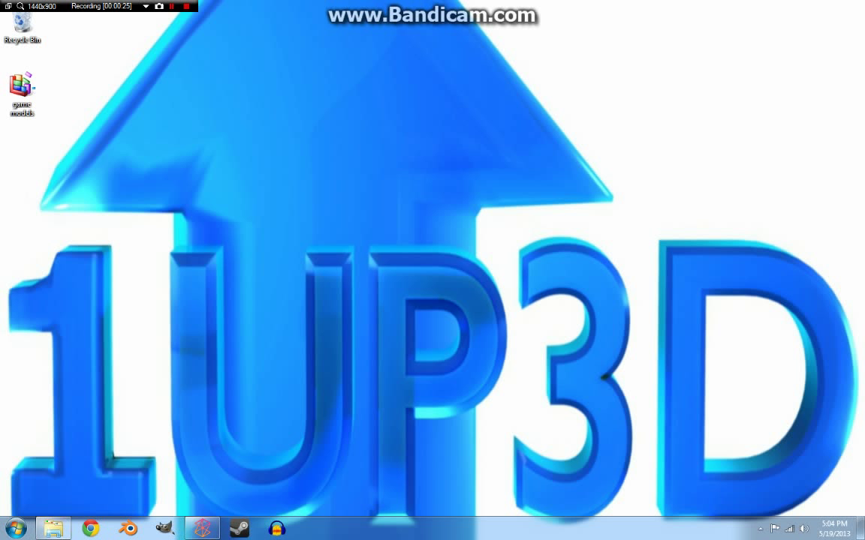
Switch to GIMP and create a new 800 × 800 px image filled with transparency
{"action": "left_click", "coordinate": [164, 528]}
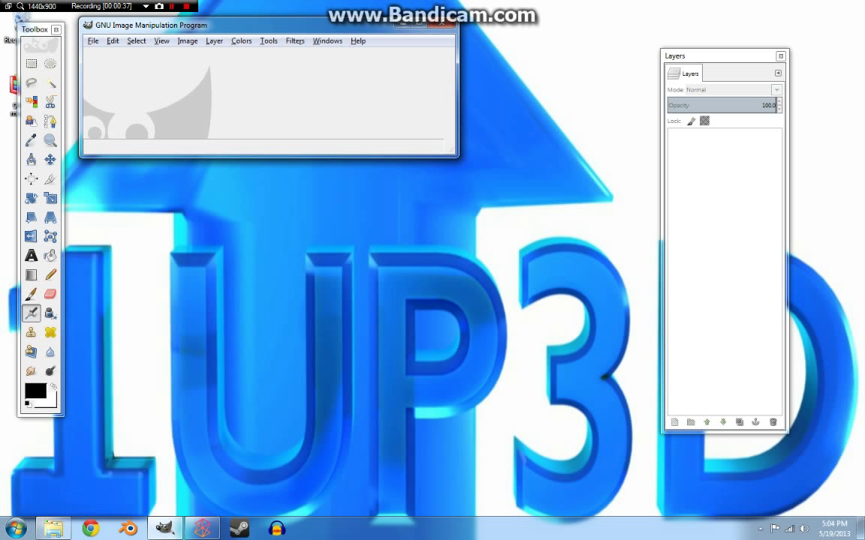
{"action": "left_click", "coordinate": [93, 41]}
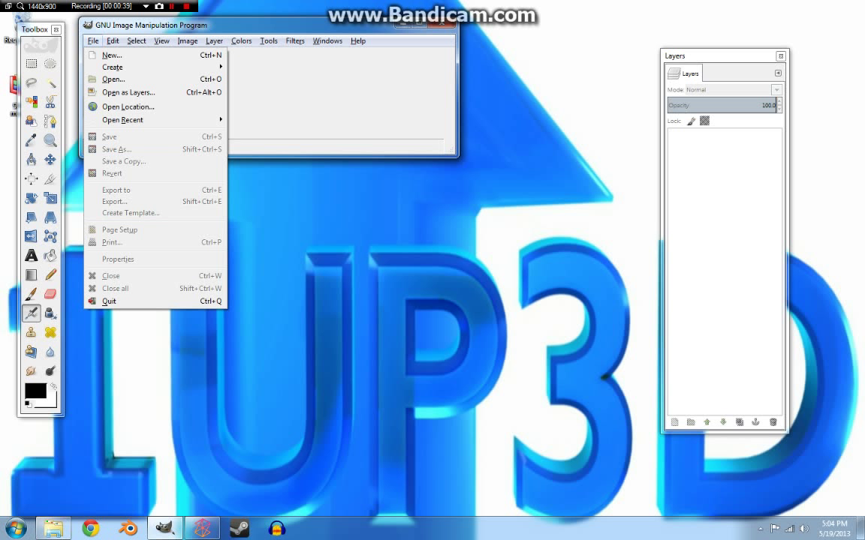
{"action": "left_click", "coordinate": [111, 54]}
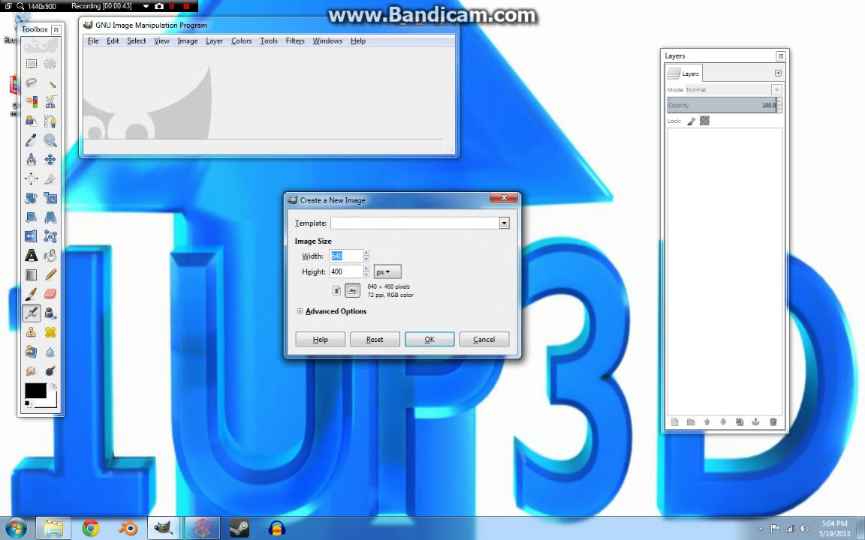
{"action": "type", "text": "800"}
{"action": "key", "text": "Tab"}
{"action": "type", "text": "800"}
{"action": "left_click", "coordinate": [338, 311]}
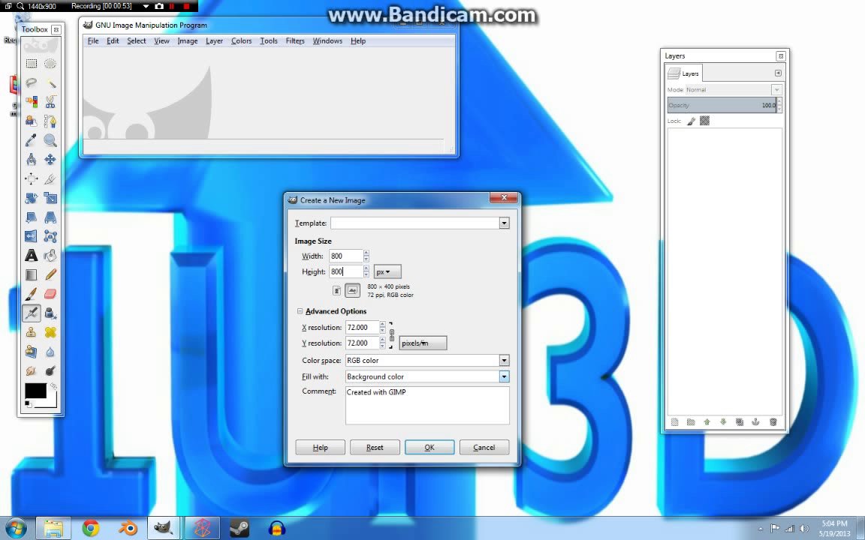
{"action": "left_click", "coordinate": [503, 377]}
{"action": "left_click", "coordinate": [372, 432]}
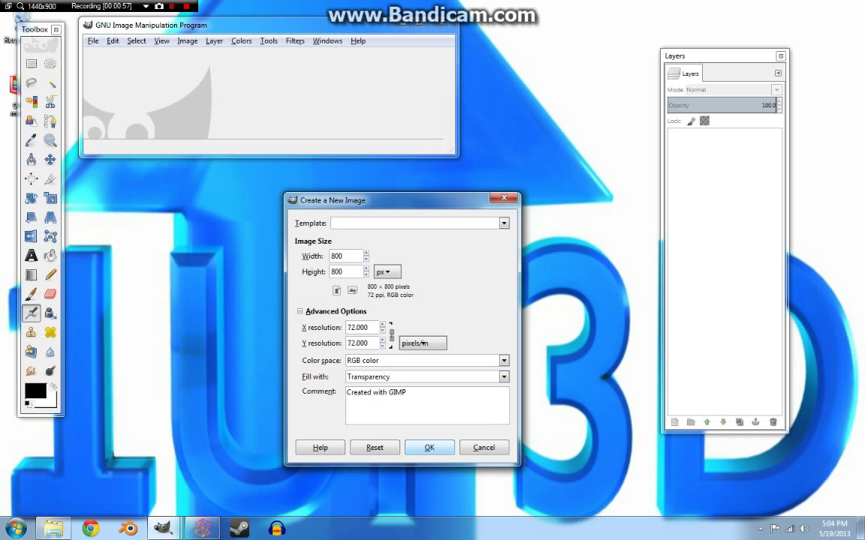
{"action": "key", "text": "Return"}
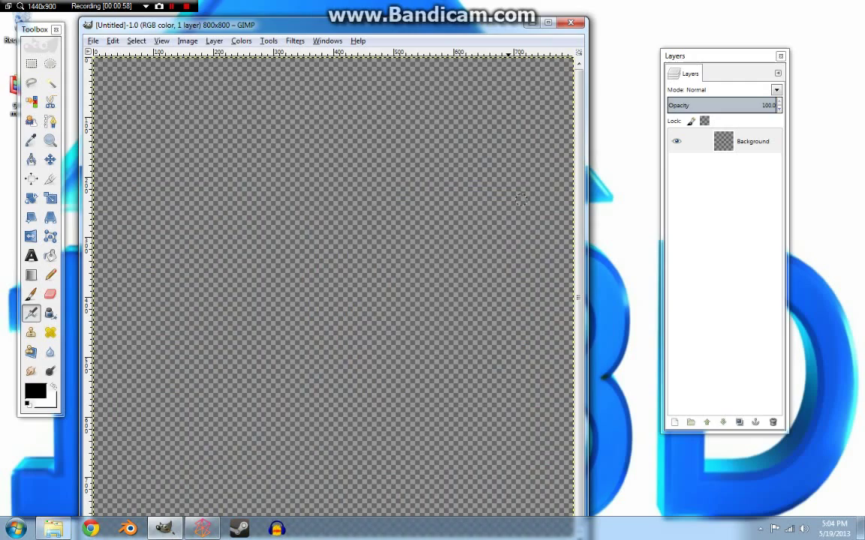
Reposition the image window on the desktop and display the whole canvas at 50%
{"action": "left_click_drag", "start_coordinate": [428, 24], "coordinate": [440, 47]}
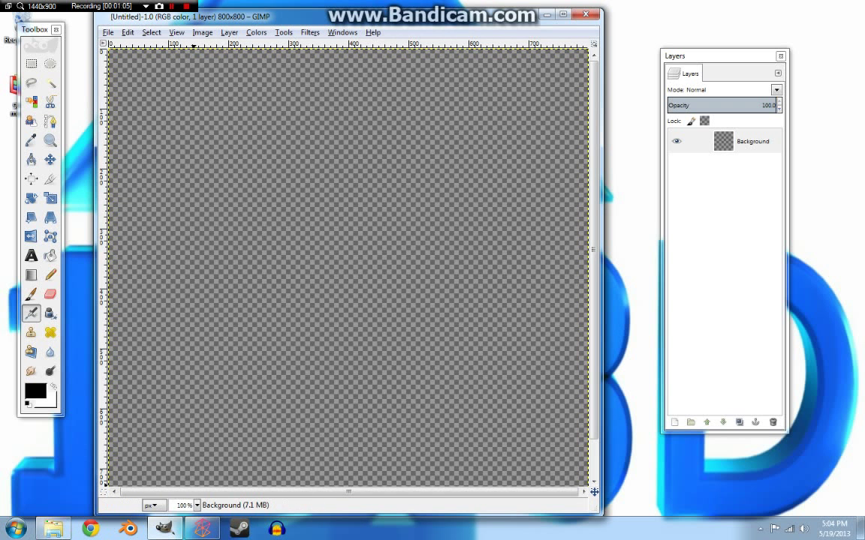
{"action": "left_click", "coordinate": [197, 505]}
{"action": "left_click", "coordinate": [180, 457]}
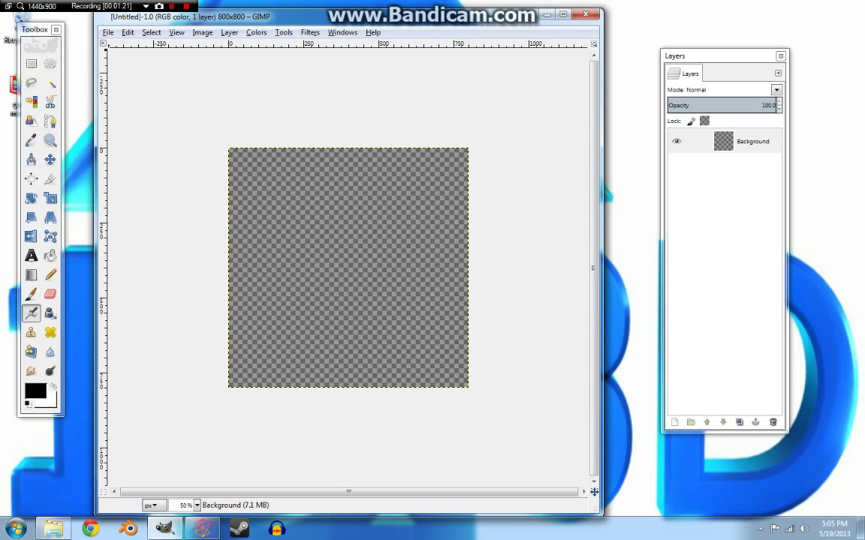
{"action": "left_click", "coordinate": [108, 32]}
{"action": "left_click", "coordinate": [128, 71]}
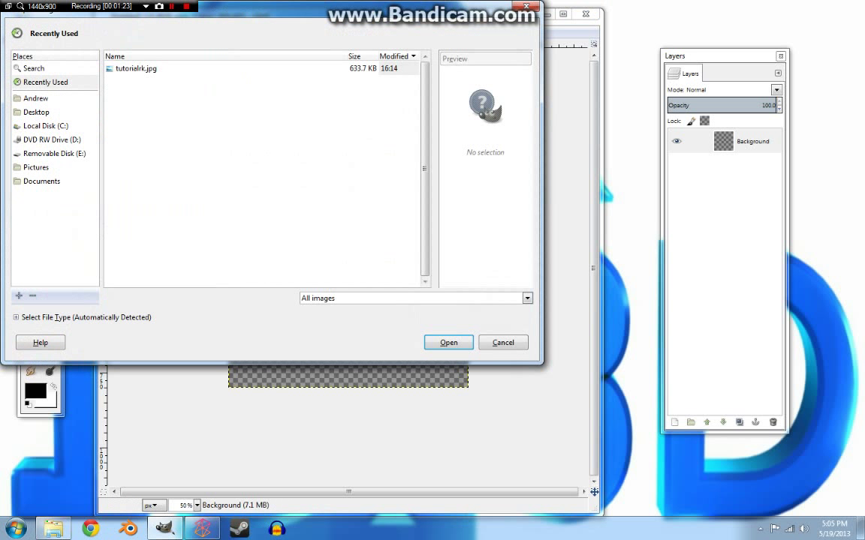
{"action": "left_click", "coordinate": [502, 342]}
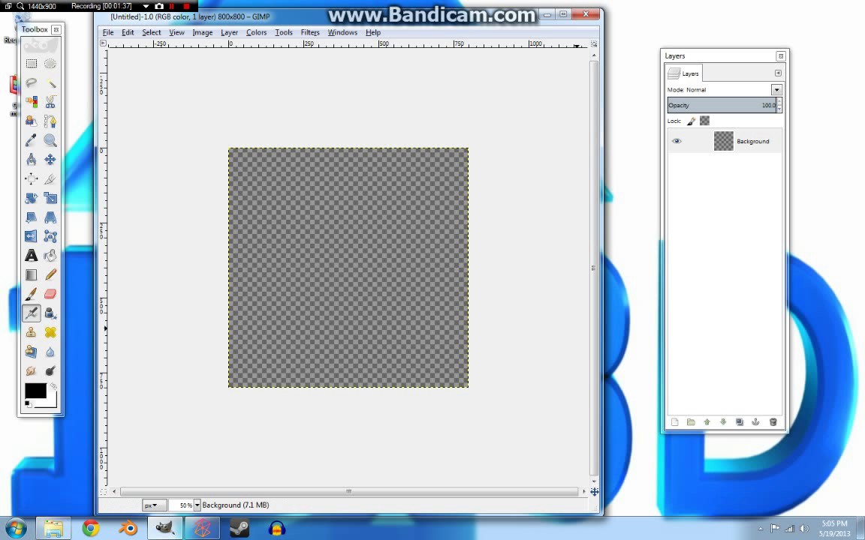
Bucket-fill the Background layer with the light gray foreground color b3b0ac
{"action": "left_click", "coordinate": [36, 390]}
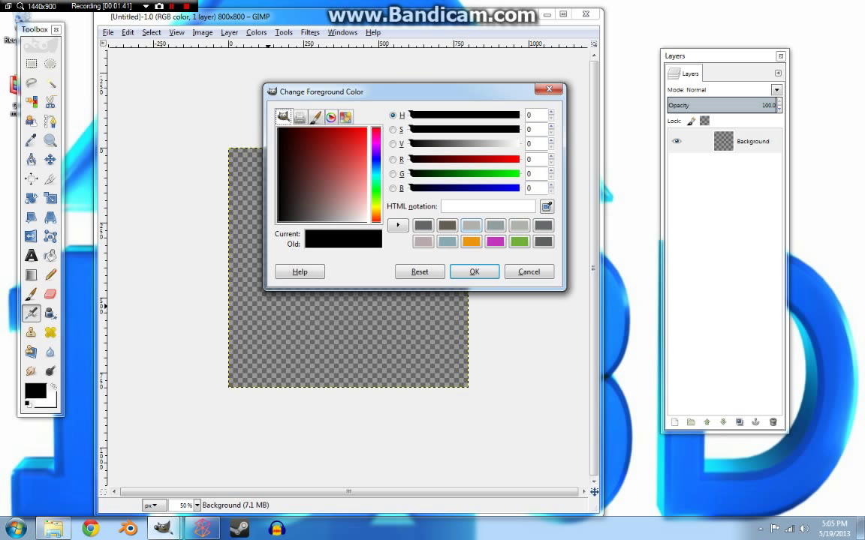
{"action": "left_click", "coordinate": [470, 225]}
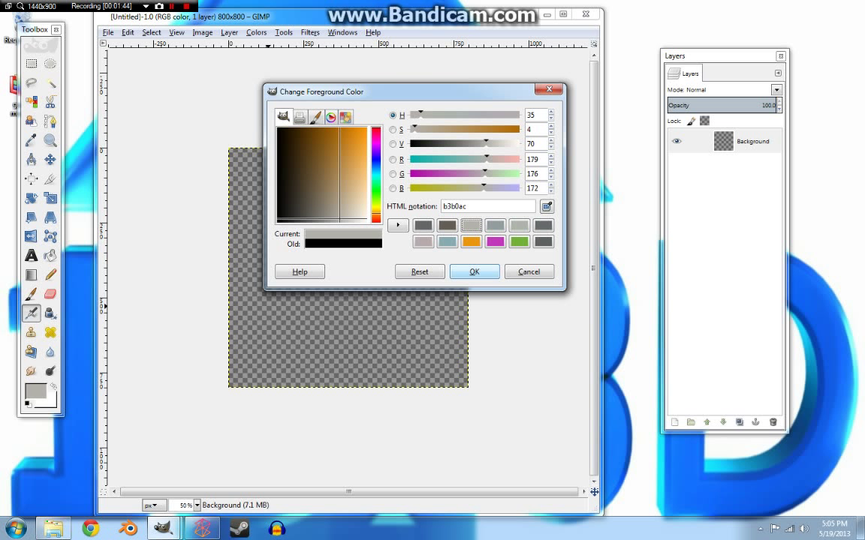
{"action": "left_click", "coordinate": [474, 272]}
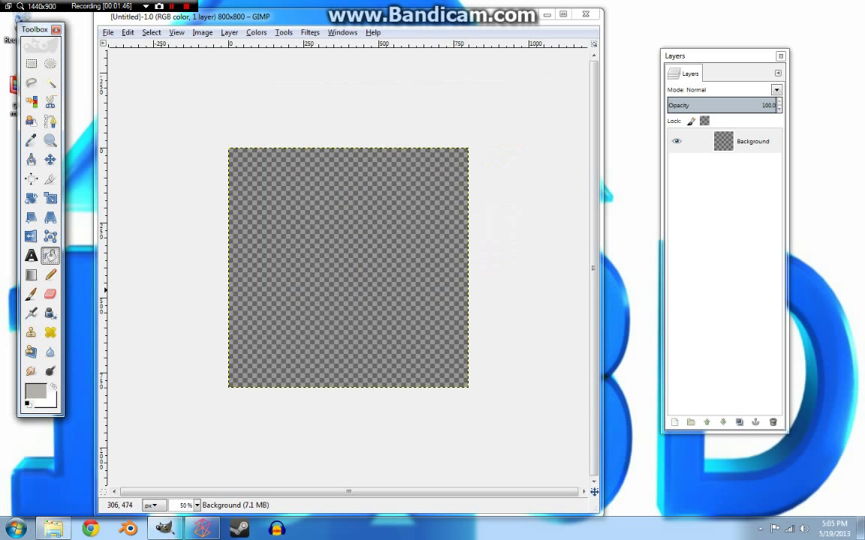
{"action": "left_click", "coordinate": [347, 326]}
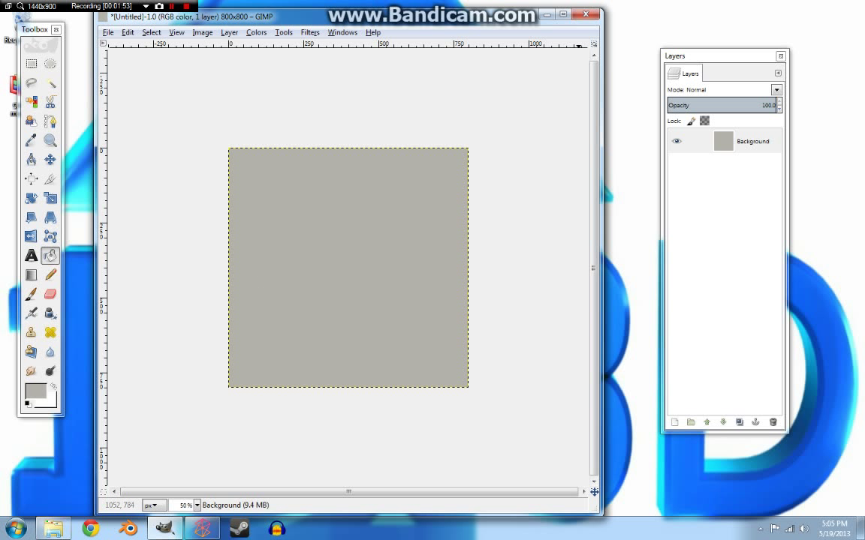
Add a transparent 800 × 800 px layer named Layer and fill it with the blue-gray saved color
{"action": "left_click", "coordinate": [674, 422]}
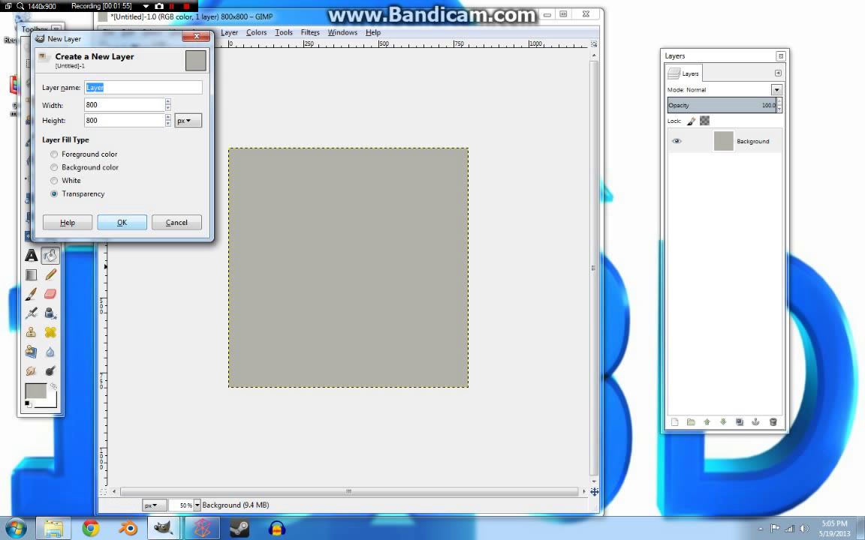
{"action": "left_click", "coordinate": [122, 222]}
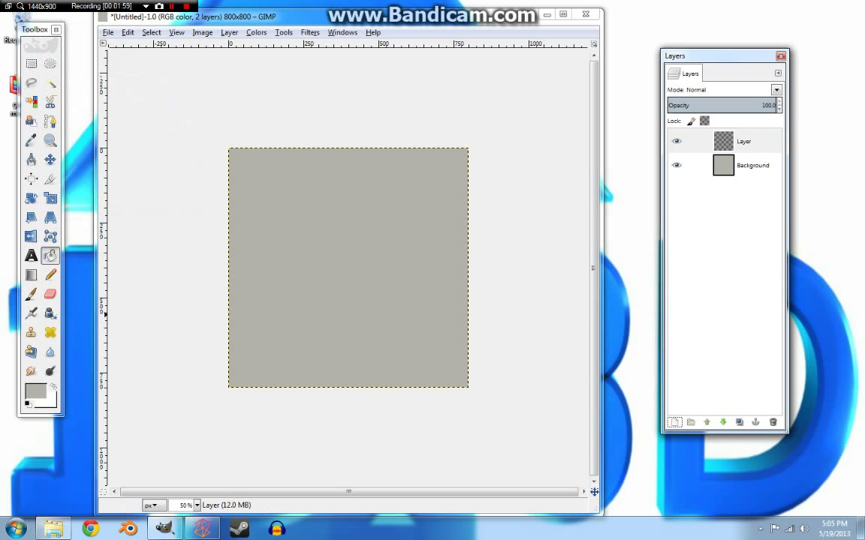
{"action": "left_click", "coordinate": [35, 391]}
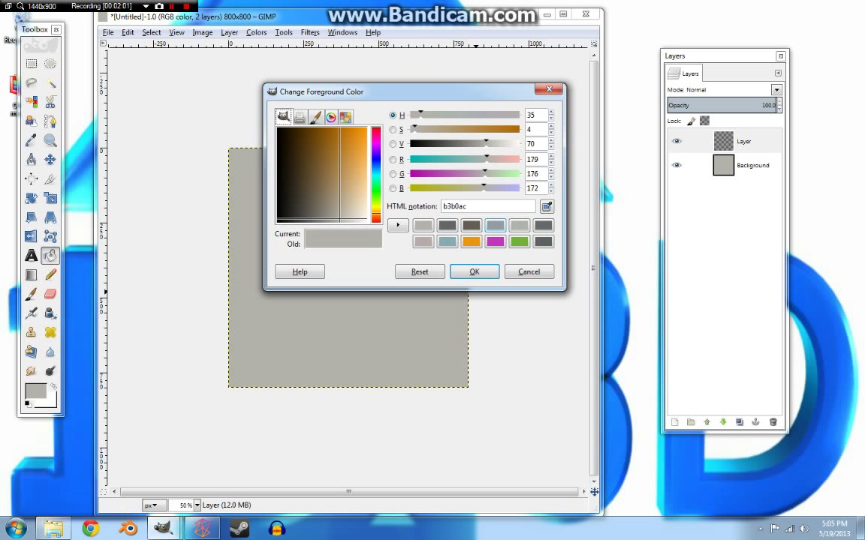
{"action": "left_click", "coordinate": [495, 225]}
{"action": "key", "text": "Return"}
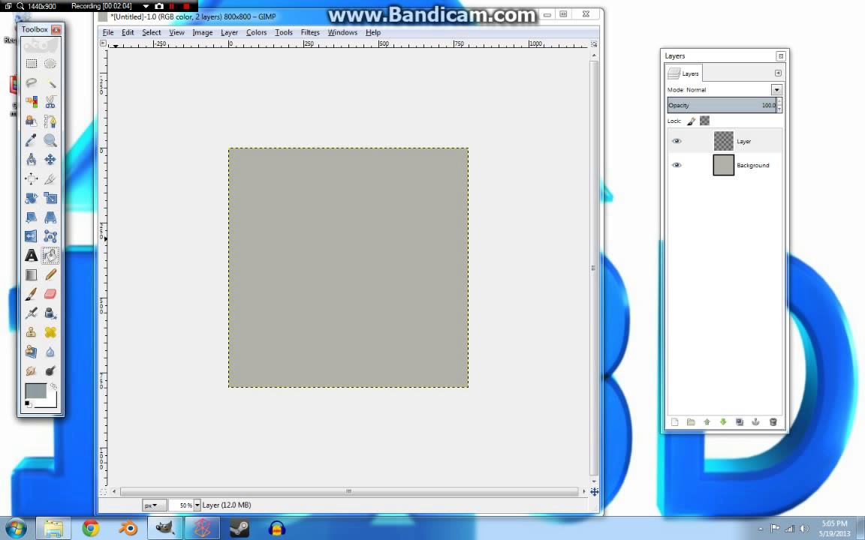
{"action": "left_click", "coordinate": [343, 314]}
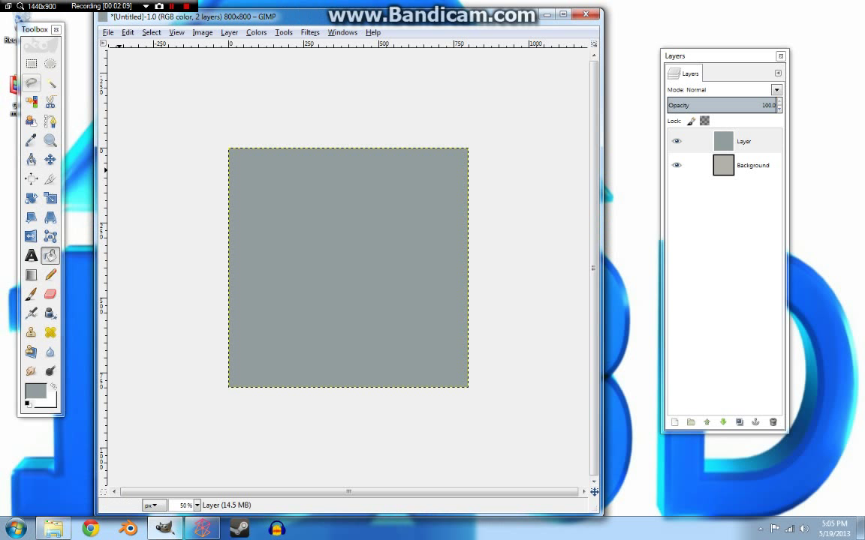
Free-select large random overlapping loops across the blue-gray layer, delete the selected areas and clear the selection
{"action": "left_click", "coordinate": [31, 83]}
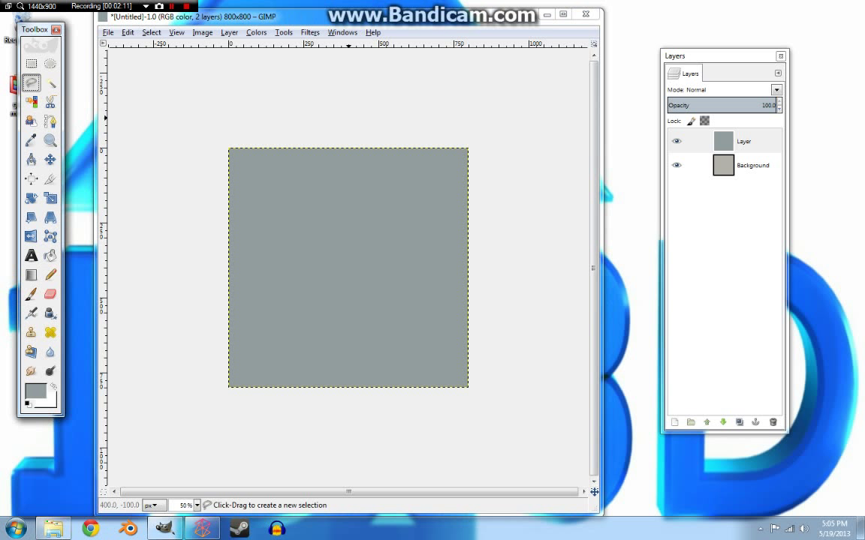
{"action": "left_click_drag", "start_coordinate": [348, 112], "coordinate": [372, 158]}
{"action": "mouse_move", "coordinate": [436, 171]}
{"action": "left_mouse_down"}
{"action": "mouse_move", "coordinate": [350, 316]}
{"action": "mouse_move", "coordinate": [491, 295]}
{"action": "mouse_move", "coordinate": [270, 256]}
{"action": "mouse_move", "coordinate": [469, 242]}
{"action": "mouse_move", "coordinate": [321, 192]}
{"action": "left_mouse_up"}
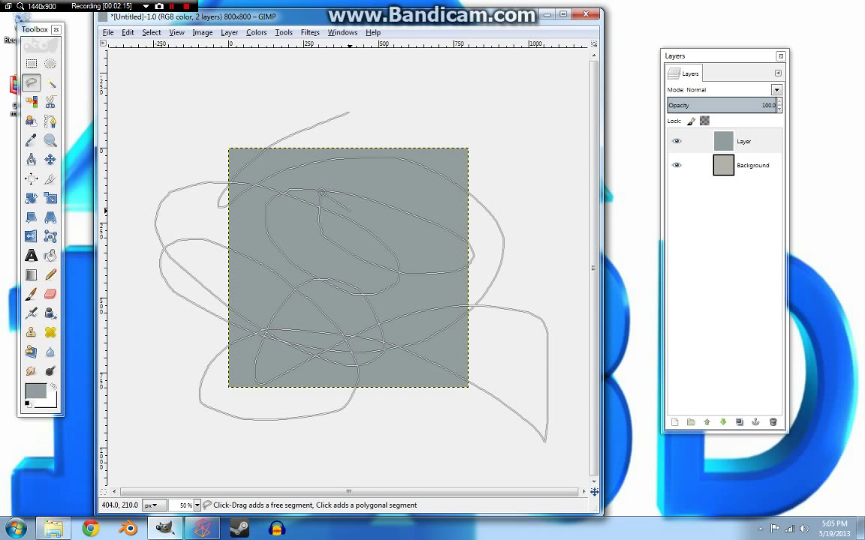
{"action": "key", "text": "Return"}
{"action": "key", "text": "Delete"}
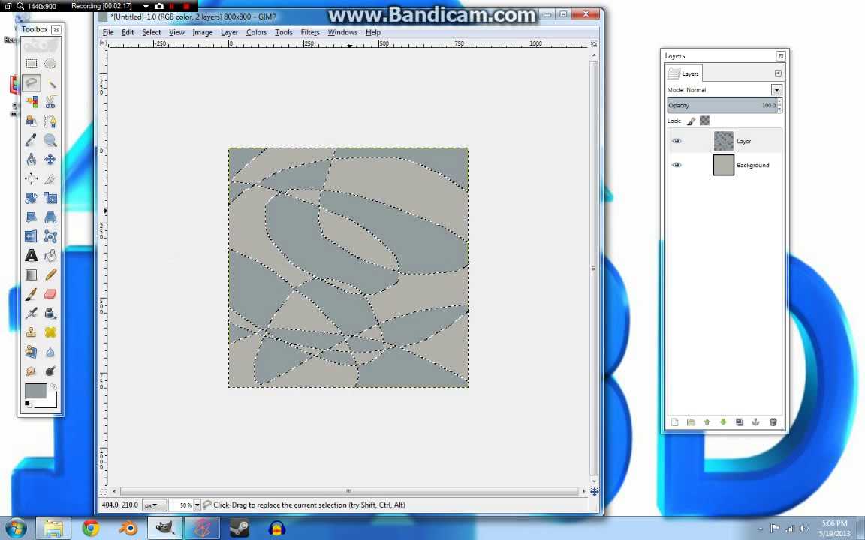
{"action": "key", "text": "ctrl+shift+a"}
Free-select a dense horizontal and vertical scribble over the whole blue-gray layer, delete the selected areas and deselect
{"action": "mouse_move", "coordinate": [534, 117]}
{"action": "left_mouse_down"}
{"action": "mouse_move", "coordinate": [225, 159]}
{"action": "mouse_move", "coordinate": [248, 162]}
{"action": "mouse_move", "coordinate": [170, 157]}
{"action": "mouse_move", "coordinate": [508, 172]}
{"action": "mouse_move", "coordinate": [126, 183]}
{"action": "mouse_move", "coordinate": [142, 236]}
{"action": "mouse_move", "coordinate": [128, 215]}
{"action": "mouse_move", "coordinate": [359, 259]}
{"action": "mouse_move", "coordinate": [330, 280]}
{"action": "mouse_move", "coordinate": [274, 264]}
{"action": "mouse_move", "coordinate": [384, 321]}
{"action": "mouse_move", "coordinate": [218, 349]}
{"action": "mouse_move", "coordinate": [280, 221]}
{"action": "mouse_move", "coordinate": [262, 151]}
{"action": "mouse_move", "coordinate": [181, 308]}
{"action": "mouse_move", "coordinate": [256, 345]}
{"action": "mouse_move", "coordinate": [298, 403]}
{"action": "mouse_move", "coordinate": [298, 383]}
{"action": "mouse_move", "coordinate": [281, 360]}
{"action": "mouse_move", "coordinate": [319, 82]}
{"action": "mouse_move", "coordinate": [351, 401]}
{"action": "mouse_move", "coordinate": [335, 387]}
{"action": "mouse_move", "coordinate": [398, 46]}
{"action": "mouse_move", "coordinate": [377, 376]}
{"action": "mouse_move", "coordinate": [474, 457]}
{"action": "mouse_move", "coordinate": [334, 379]}
{"action": "mouse_move", "coordinate": [214, 203]}
{"action": "mouse_move", "coordinate": [188, 262]}
{"action": "mouse_move", "coordinate": [302, 261]}
{"action": "left_mouse_up"}
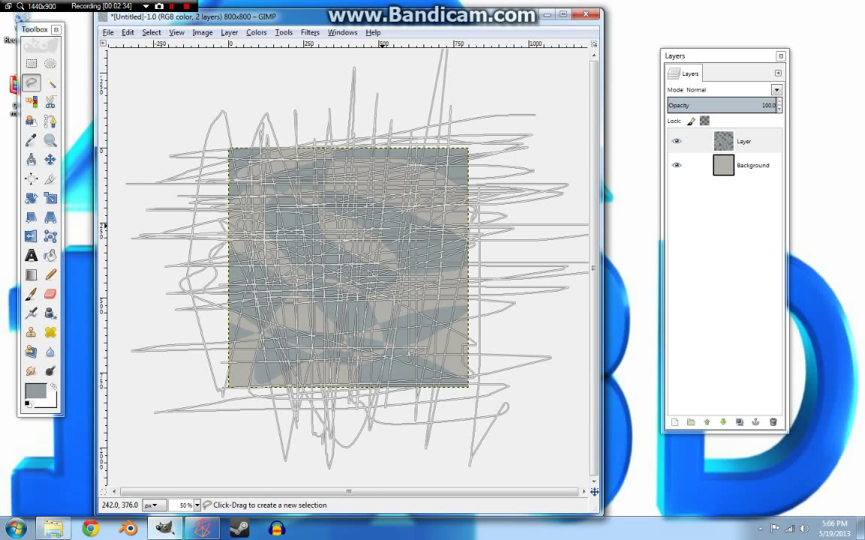
{"action": "key", "text": "Return"}
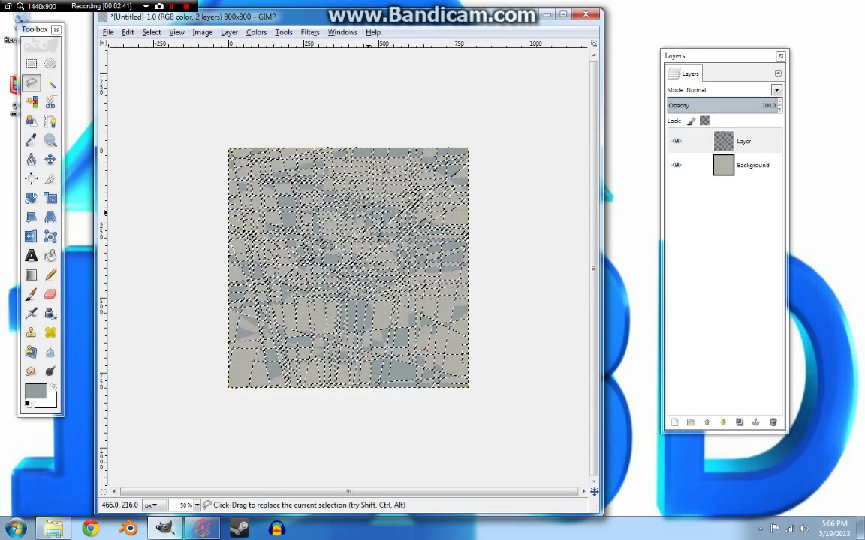
{"action": "key", "text": "ctrl+shift+a"}
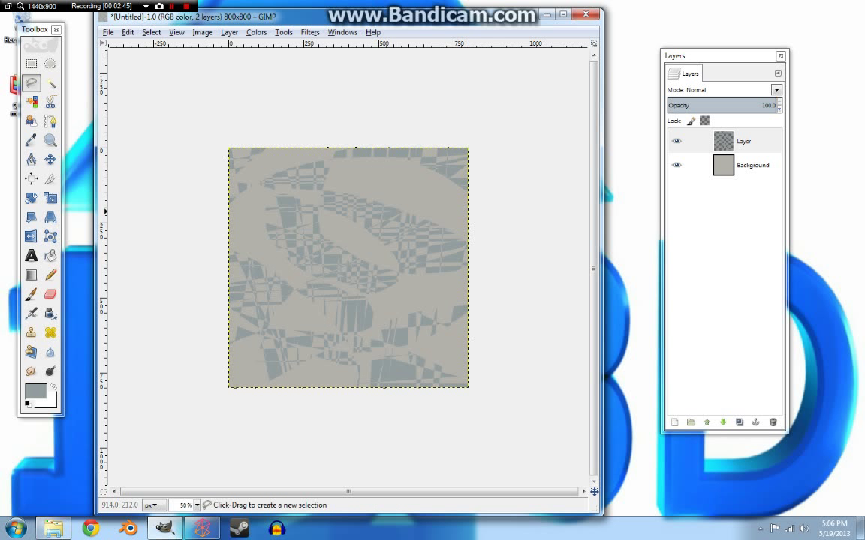
Apply a Gaussian Blur to the blue-gray layer with horizontal and vertical radius 200 px
{"action": "left_click", "coordinate": [310, 32]}
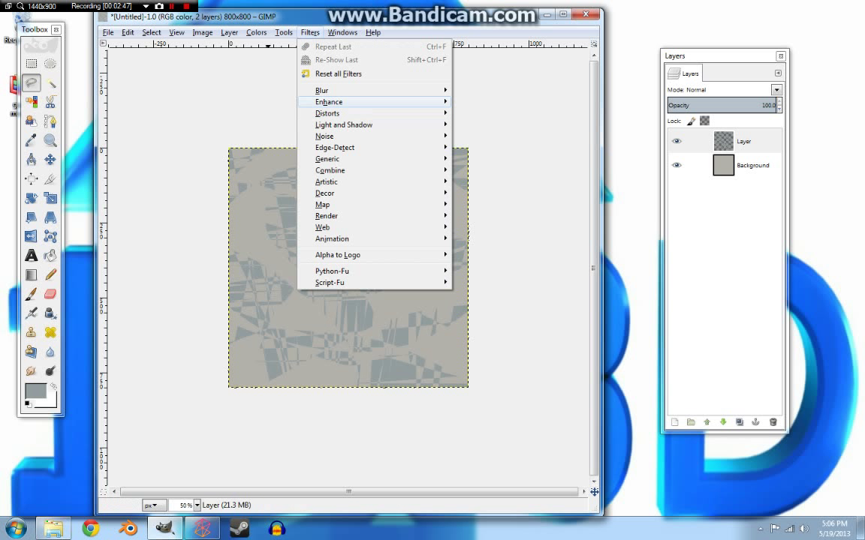
{"action": "mouse_move", "coordinate": [323, 90]}
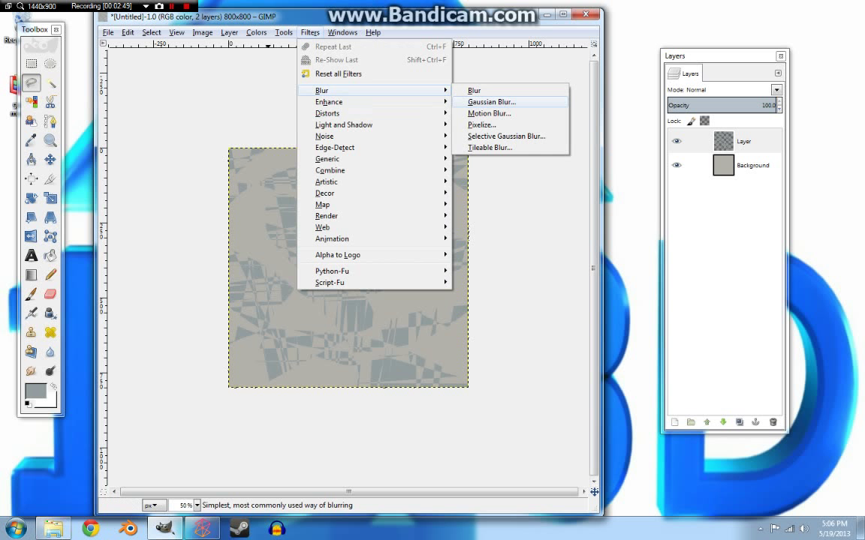
{"action": "left_click", "coordinate": [491, 102]}
{"action": "key", "text": "Tab"}
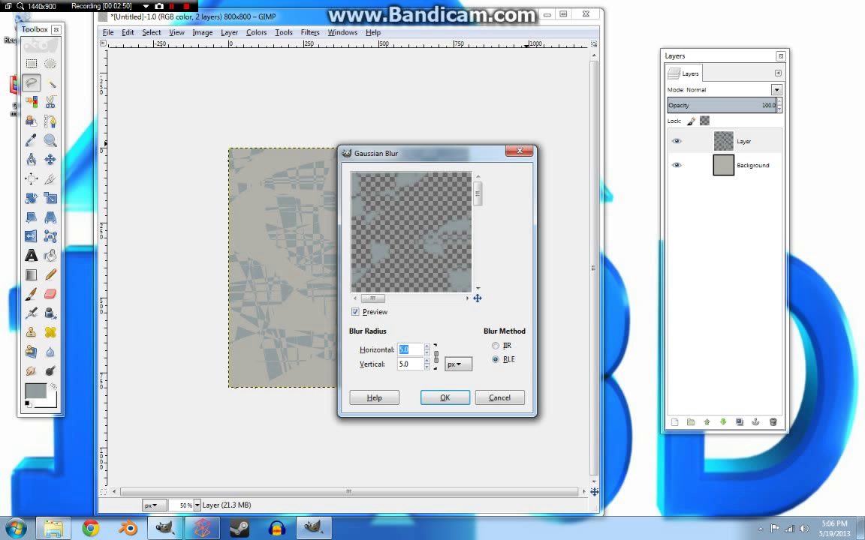
{"action": "type", "text": "200"}
{"action": "key", "text": "Tab"}
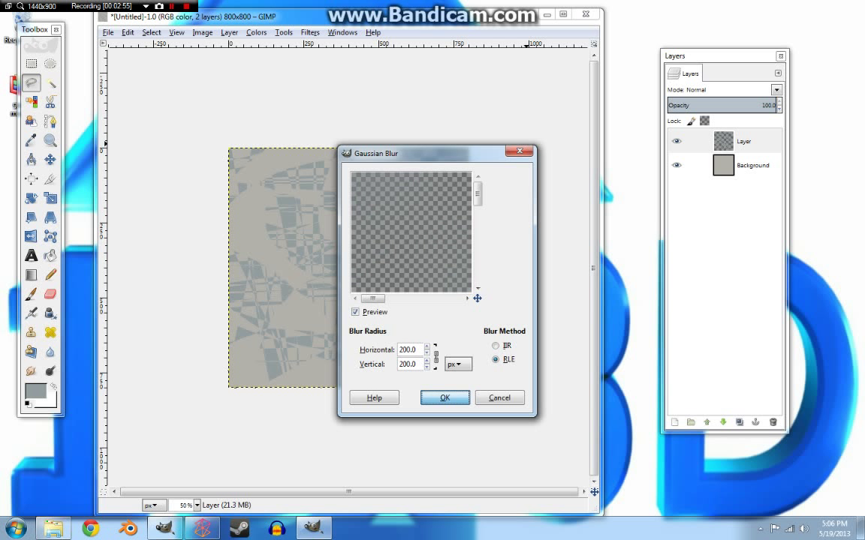
{"action": "key", "text": "Return"}
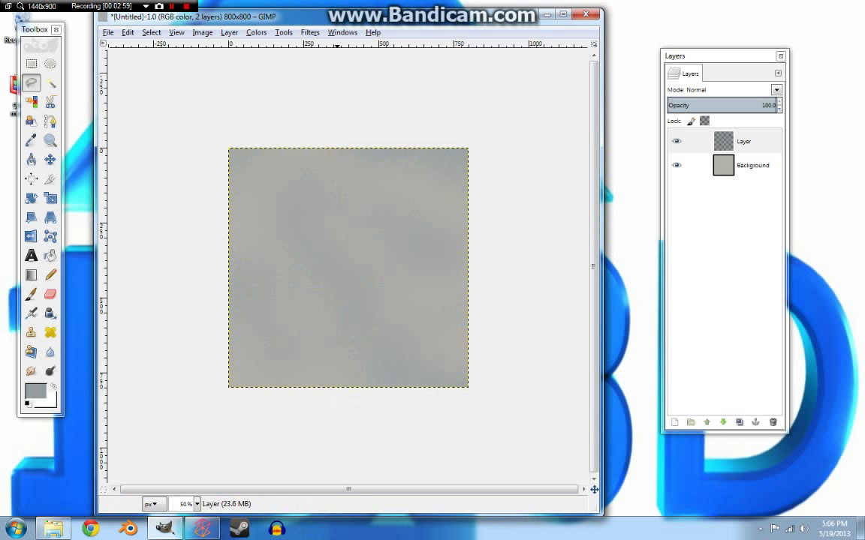
Apply HSV Noise to the blurred layer with holdness 2, hue 37, saturation 49 and an increased value setting
{"action": "left_click", "coordinate": [309, 32]}
{"action": "mouse_move", "coordinate": [330, 148]}
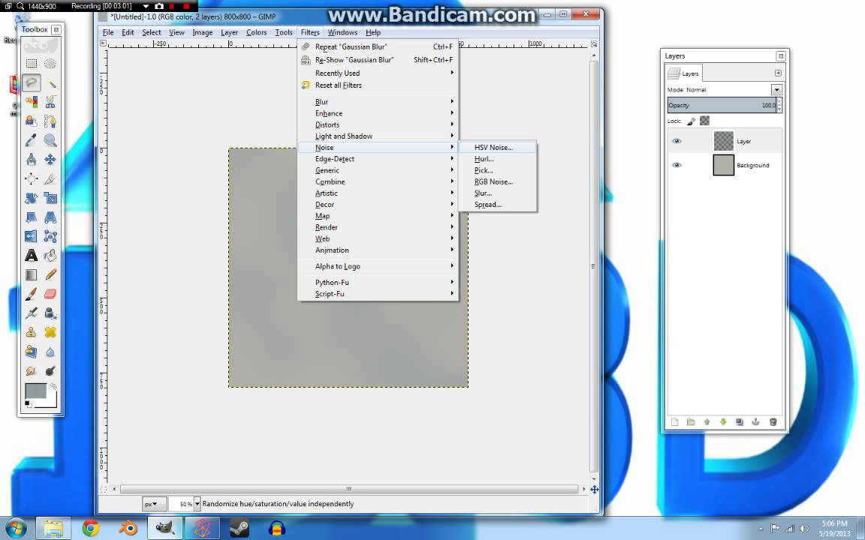
{"action": "left_click", "coordinate": [493, 148]}
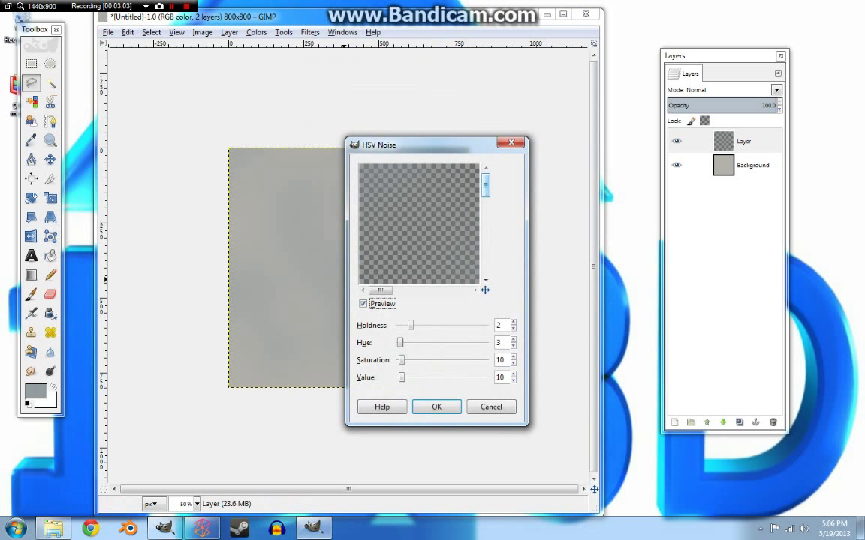
{"action": "left_click_drag", "start_coordinate": [485, 185], "coordinate": [485, 199]}
{"action": "mouse_move", "coordinate": [380, 290]}
{"action": "left_mouse_down"}
{"action": "mouse_move", "coordinate": [409, 290]}
{"action": "mouse_move", "coordinate": [397, 290]}
{"action": "left_mouse_up"}
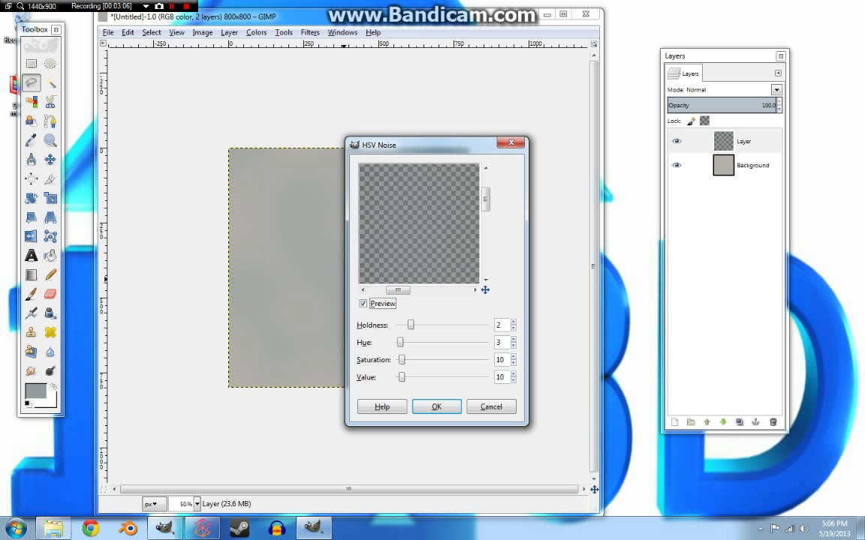
{"action": "left_click_drag", "start_coordinate": [400, 342], "coordinate": [413, 377]}
{"action": "left_click", "coordinate": [402, 359]}
{"action": "key", "text": "Right"}
{"action": "key", "text": "Right"}
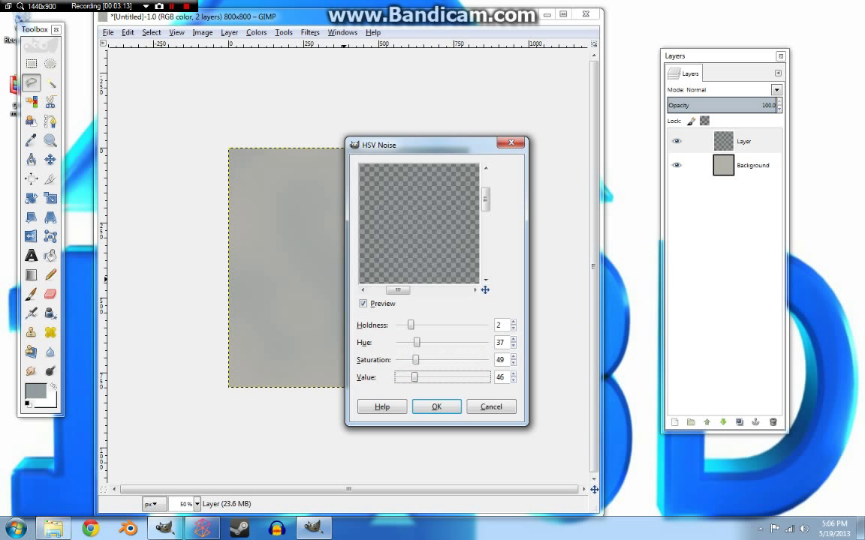
{"action": "key", "text": "Right"}
{"action": "key", "text": "Right"}
{"action": "key", "text": "Right"}
{"action": "key", "text": "Right"}
{"action": "key", "text": "Right"}
{"action": "key", "text": "Right"}
{"action": "key", "text": "Right"}
{"action": "key", "text": "Right"}
{"action": "key", "text": "Right"}
{"action": "key", "text": "Right"}
{"action": "key", "text": "Right"}
{"action": "key", "text": "Right"}
{"action": "key", "text": "Return"}
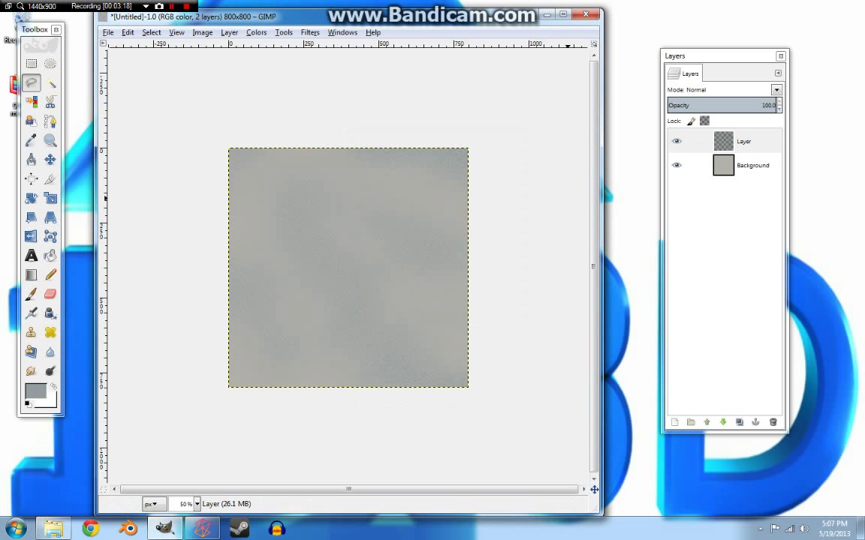
Add a transparent 800 × 800 px layer above the blue-gray layer and bucket-fill it with beige d0c1ac
{"action": "left_click", "coordinate": [674, 423]}
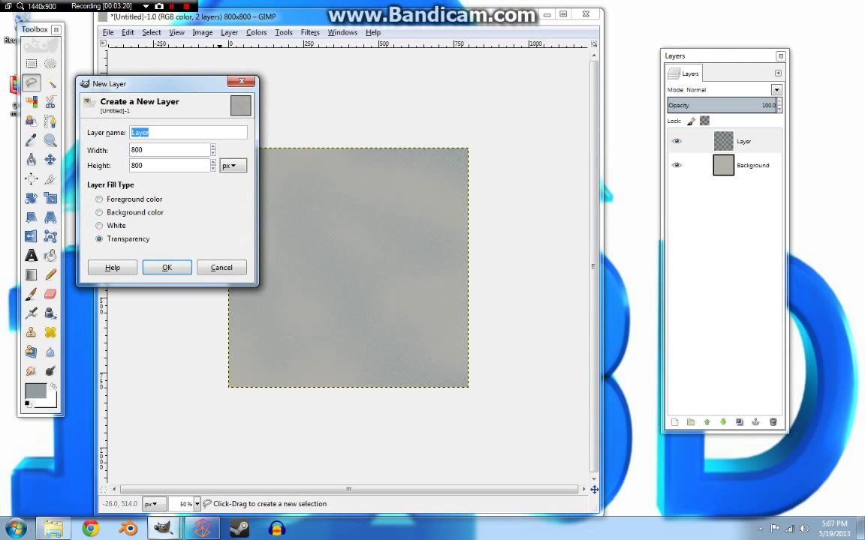
{"action": "key", "text": "Return"}
{"action": "left_click", "coordinate": [35, 391]}
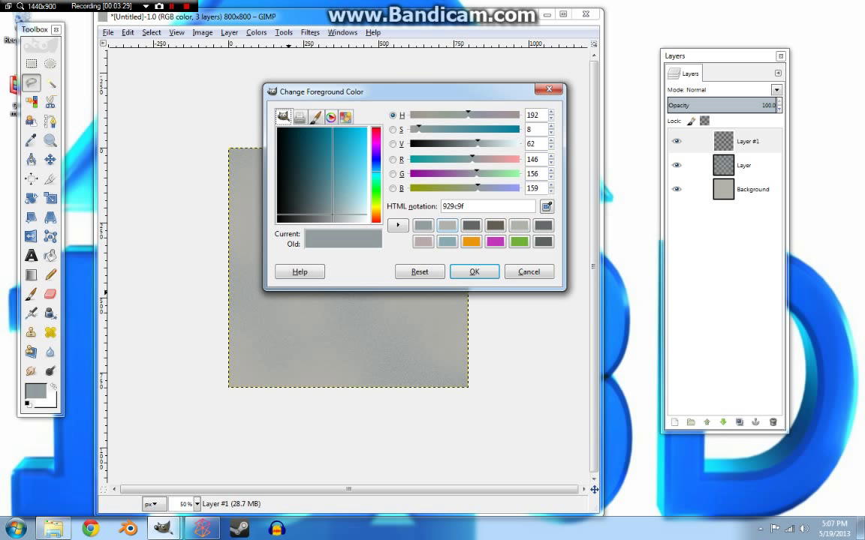
{"action": "left_click", "coordinate": [447, 225]}
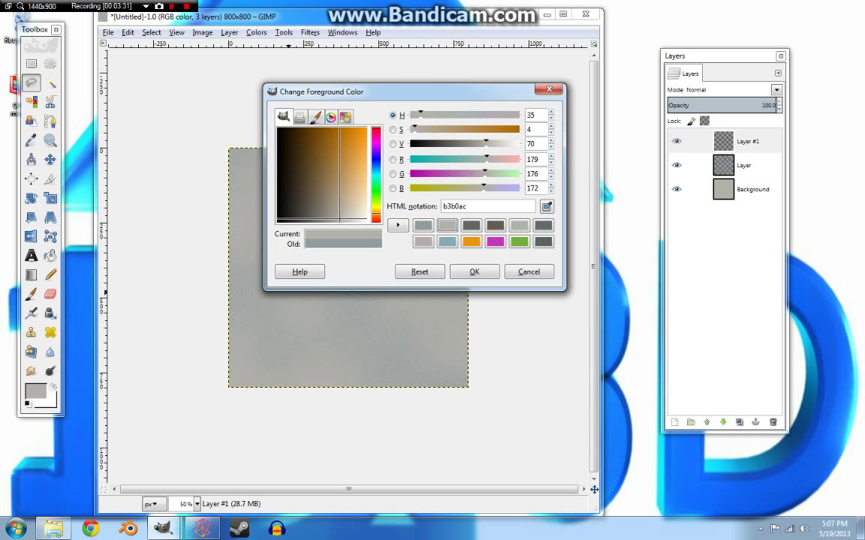
{"action": "left_click_drag", "start_coordinate": [345, 211], "coordinate": [351, 207]}
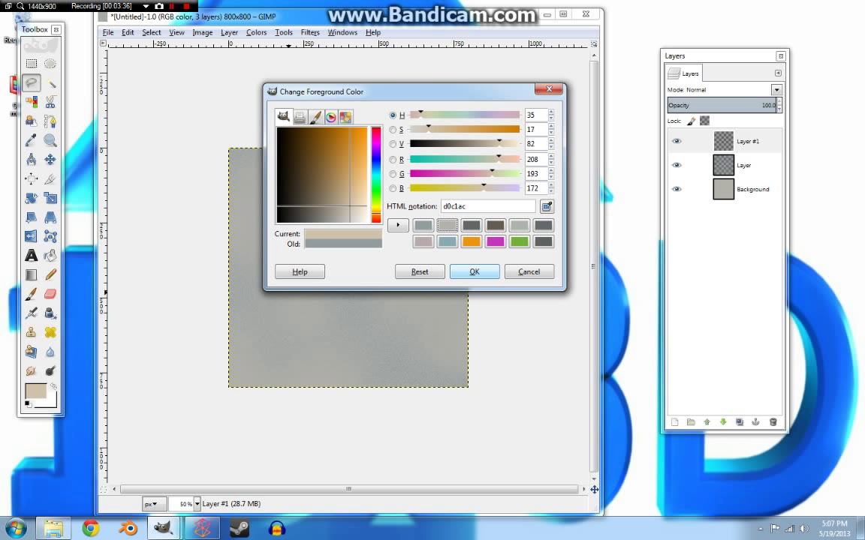
{"action": "left_click", "coordinate": [475, 272]}
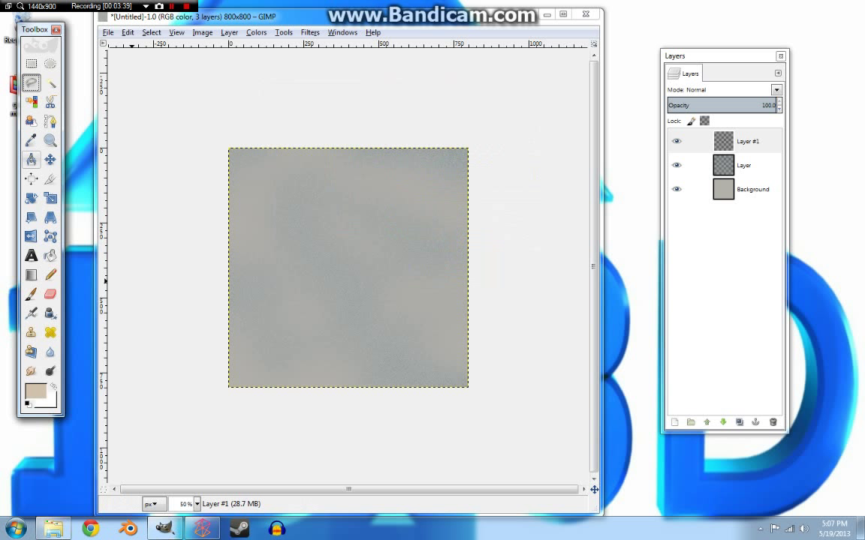
{"action": "left_click", "coordinate": [51, 256]}
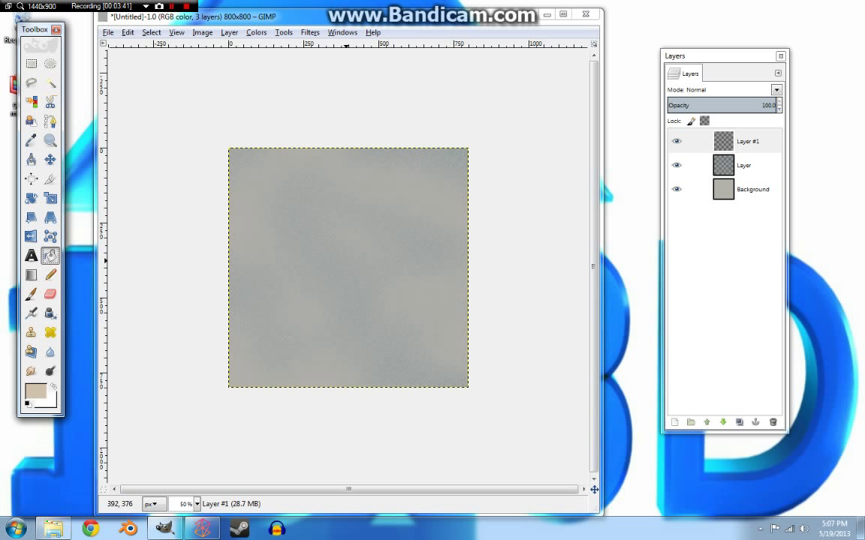
{"action": "left_click", "coordinate": [346, 260]}
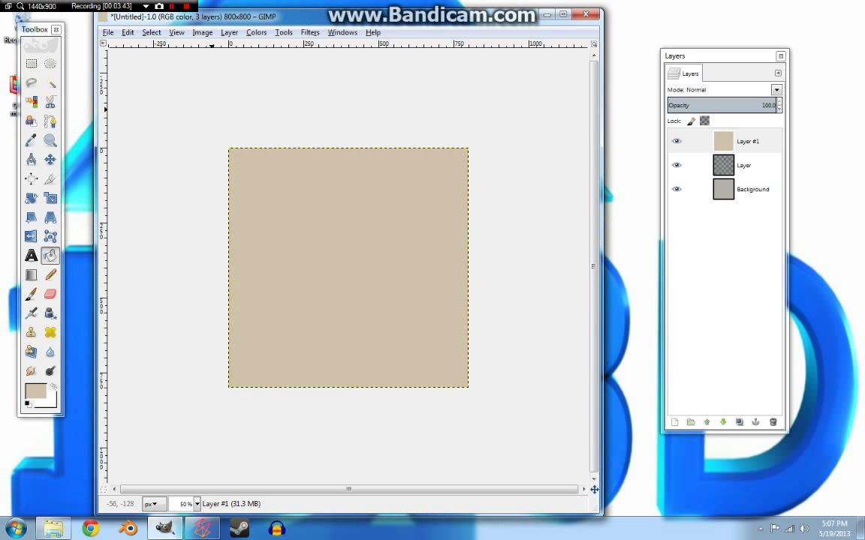
{"action": "key", "text": "shift+F12"}
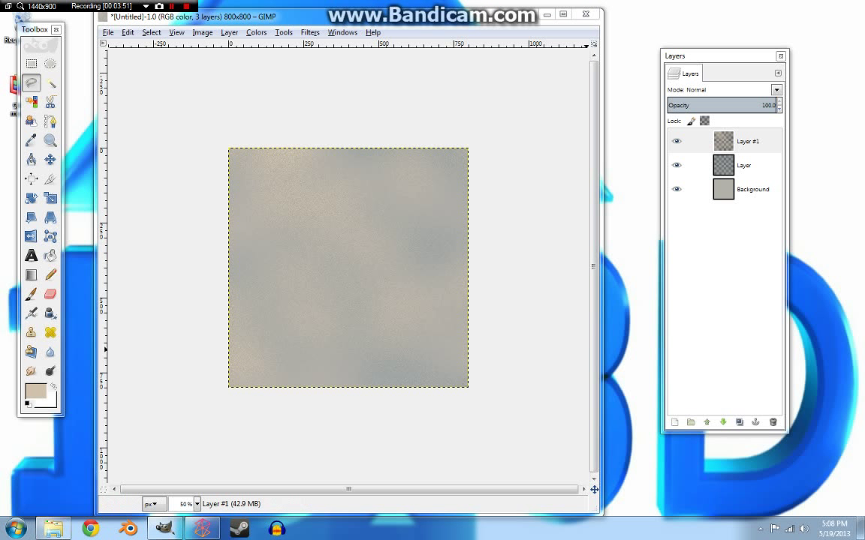
Add another transparent 800 × 800 px layer on top and bucket-fill it with dark brown-gray 645e55
{"action": "left_click", "coordinate": [674, 422]}
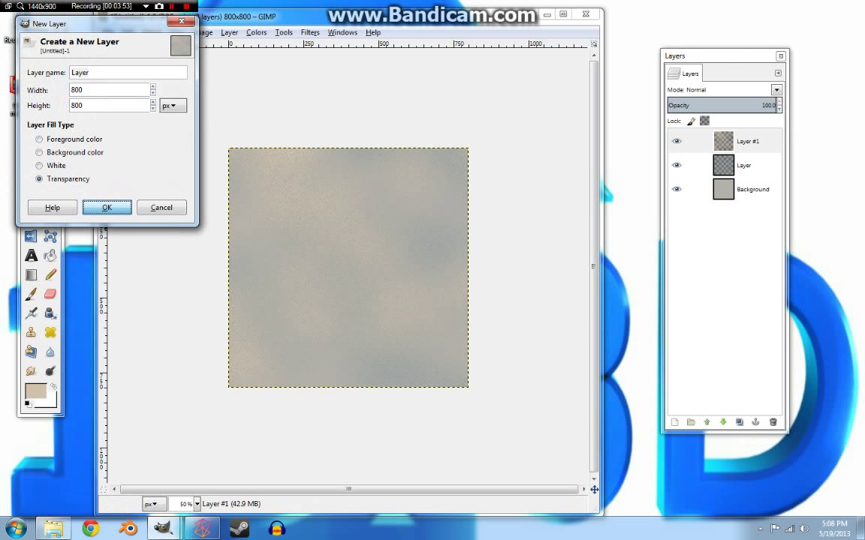
{"action": "left_click", "coordinate": [107, 207]}
{"action": "left_click", "coordinate": [36, 391]}
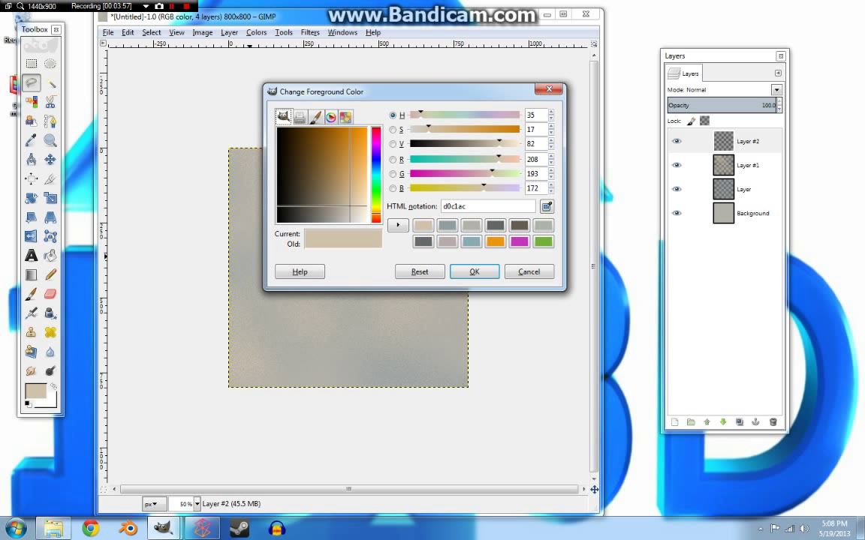
{"action": "left_click", "coordinate": [519, 225]}
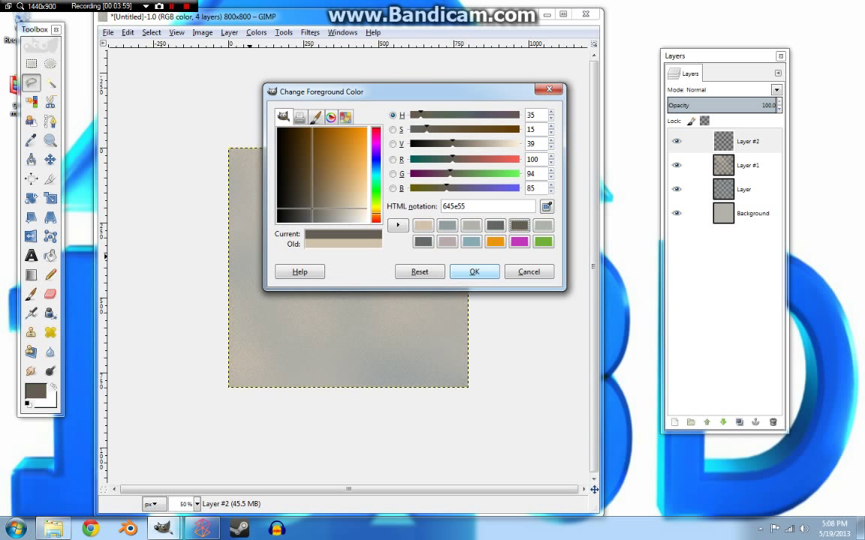
{"action": "left_click", "coordinate": [473, 272]}
{"action": "left_click", "coordinate": [50, 255]}
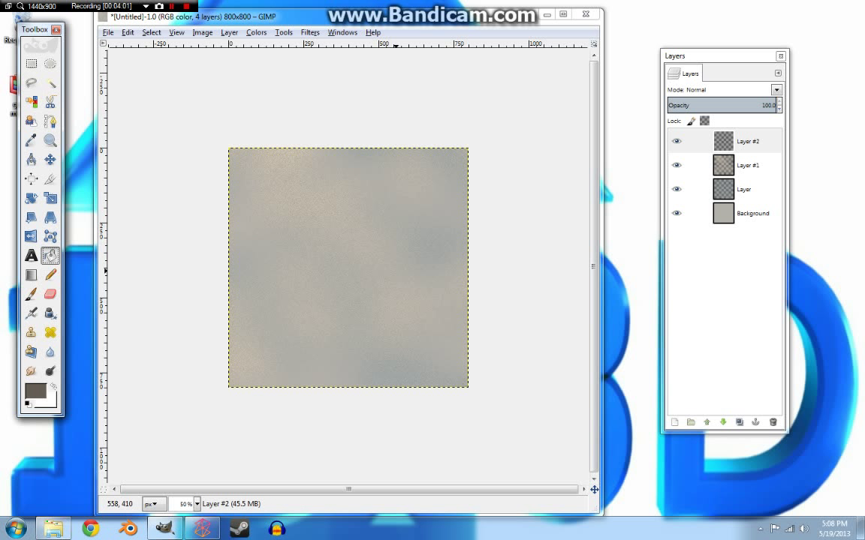
{"action": "left_click", "coordinate": [413, 187]}
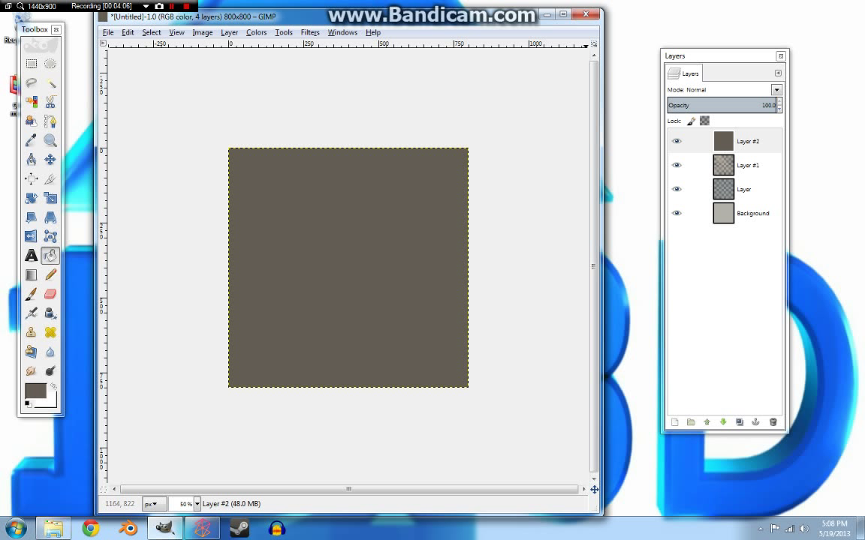
Add a further transparent 800 × 800 px layer on top and bucket-fill it with dark gray 575858
{"action": "key", "text": "shift+ctrl+n"}
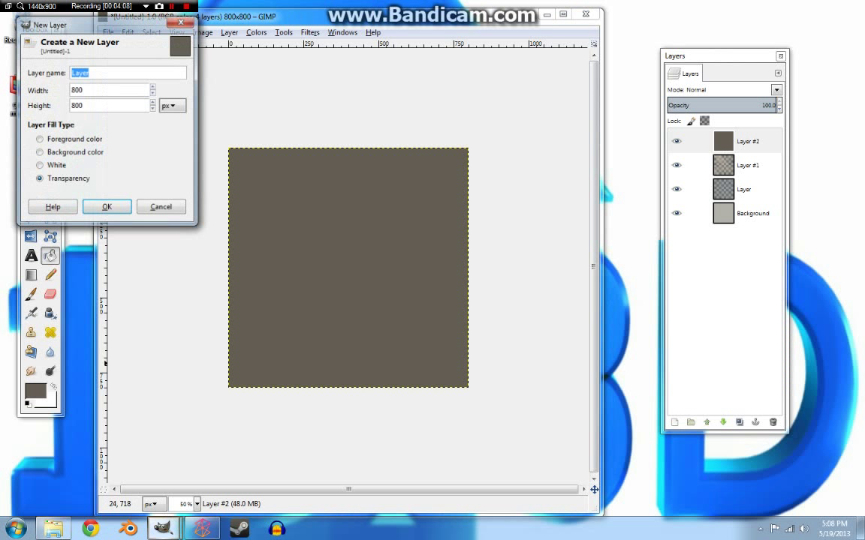
{"action": "left_click", "coordinate": [107, 207]}
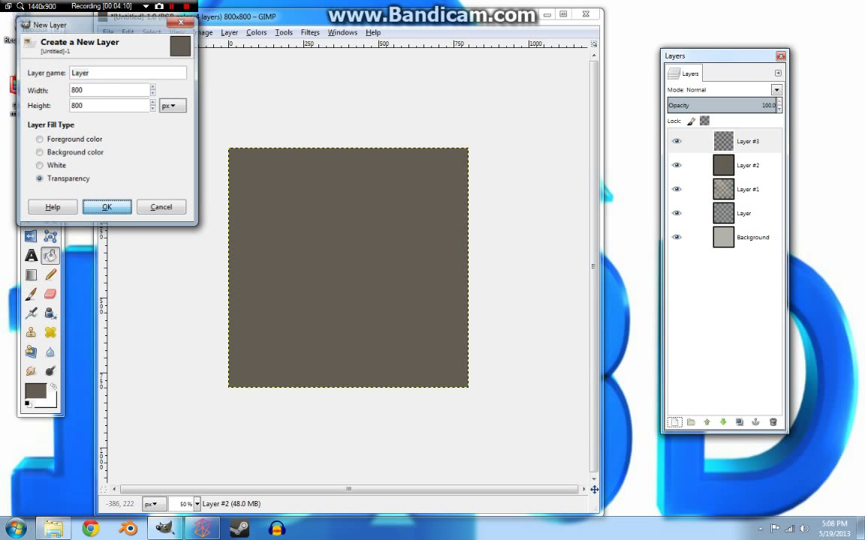
{"action": "left_click", "coordinate": [36, 390]}
{"action": "left_click", "coordinate": [518, 225]}
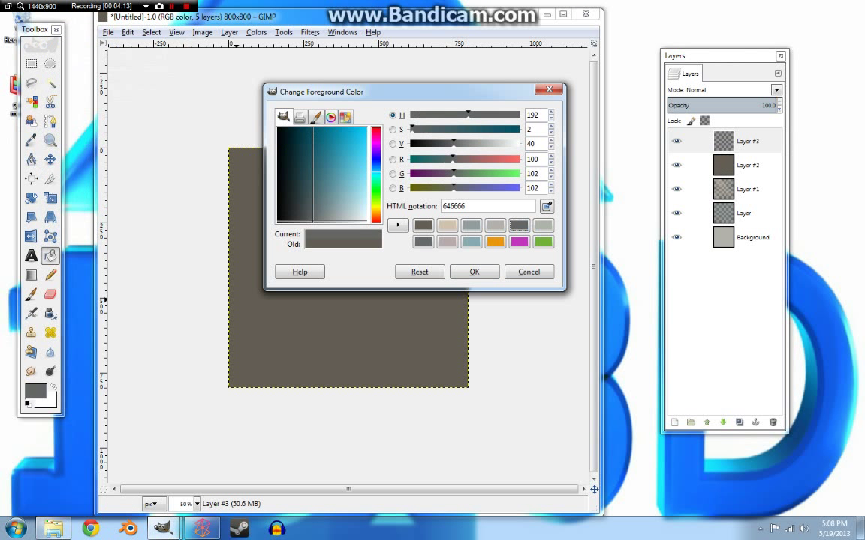
{"action": "left_click_drag", "start_coordinate": [453, 143], "coordinate": [448, 143]}
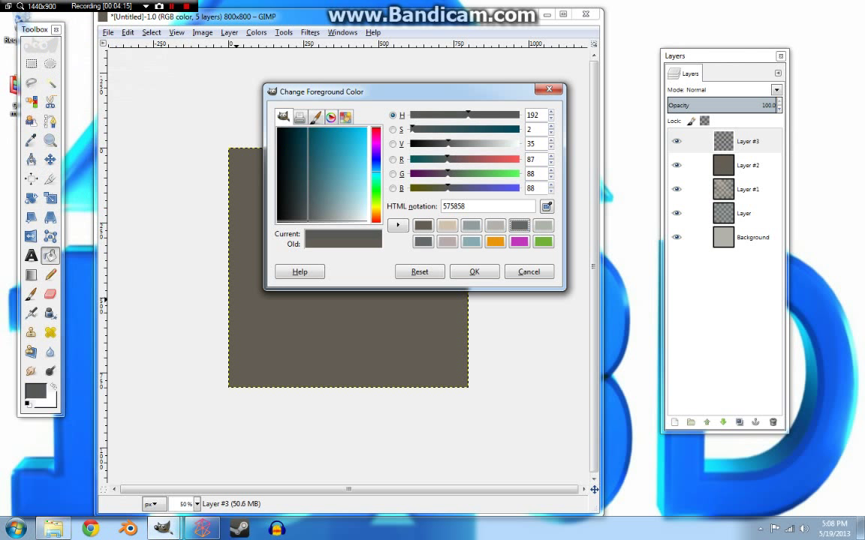
{"action": "left_click", "coordinate": [474, 271]}
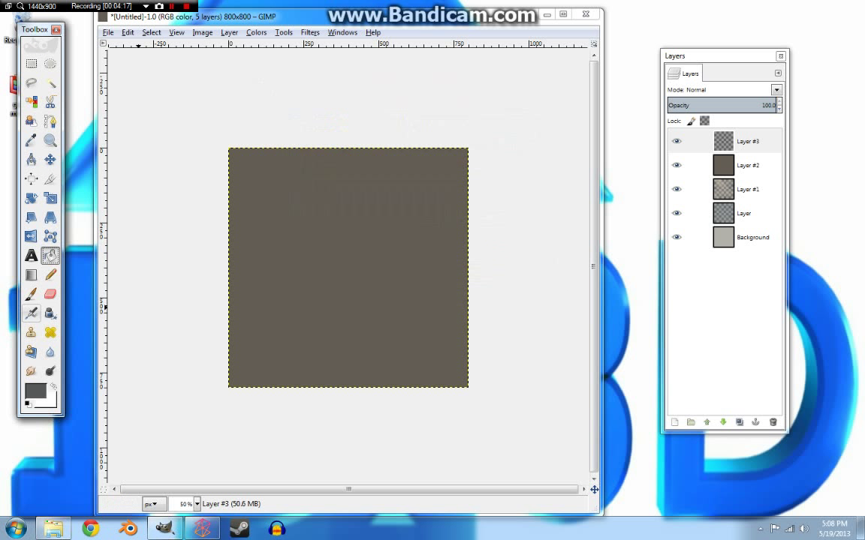
{"action": "left_click", "coordinate": [370, 306]}
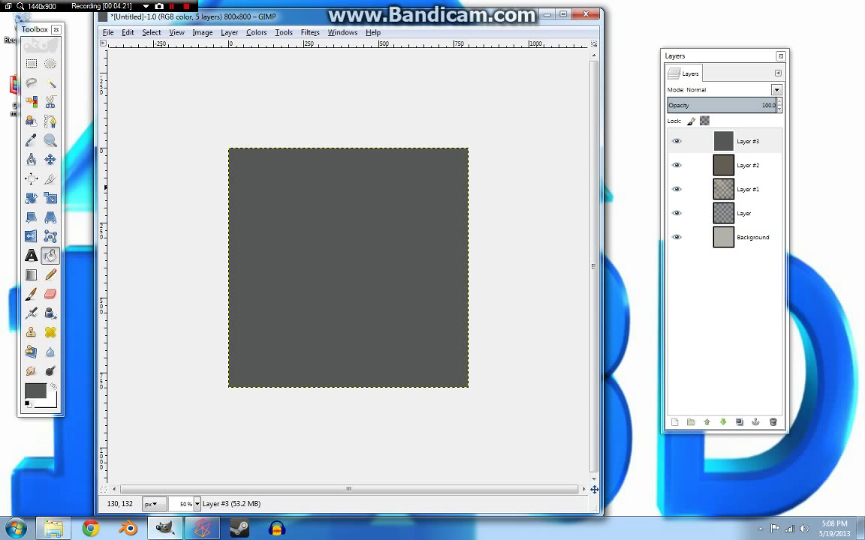
{"action": "key", "text": "shift+F12"}
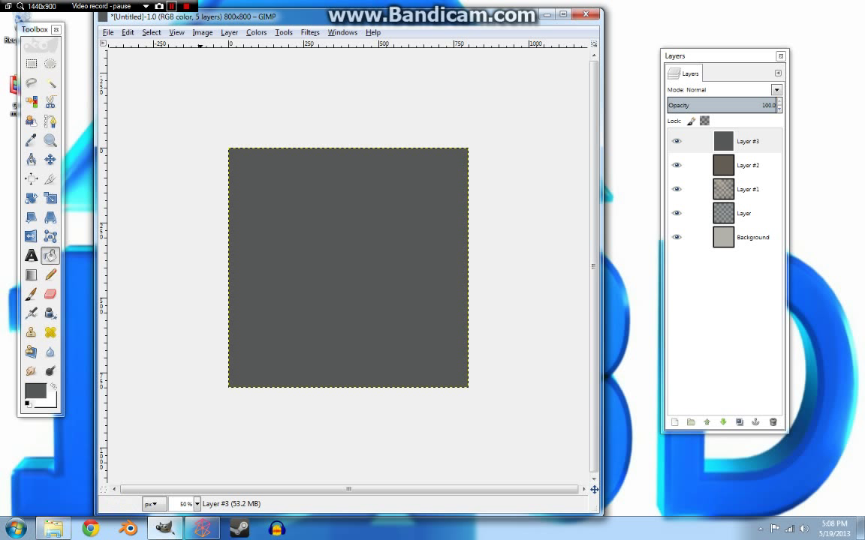
{"action": "key", "text": "shift+F12"}
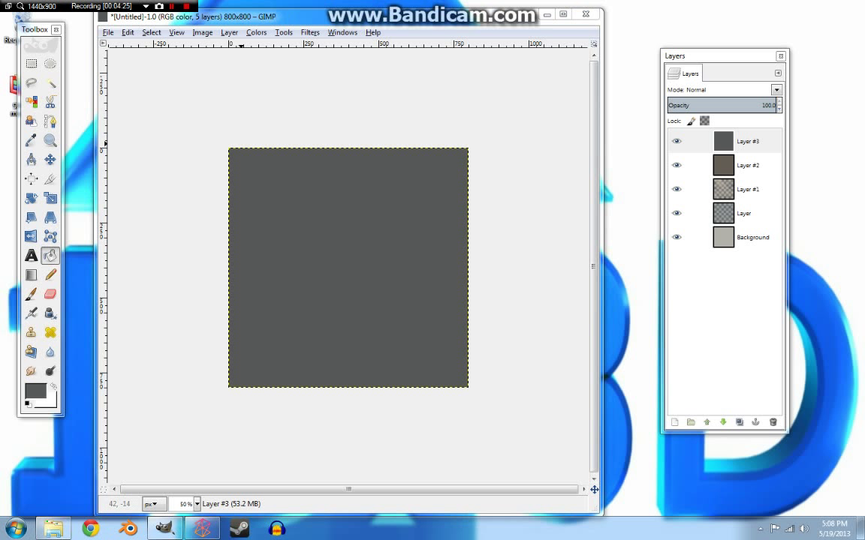
{"action": "key", "text": "shift+F12"}
{"action": "key", "text": "shift+F12"}
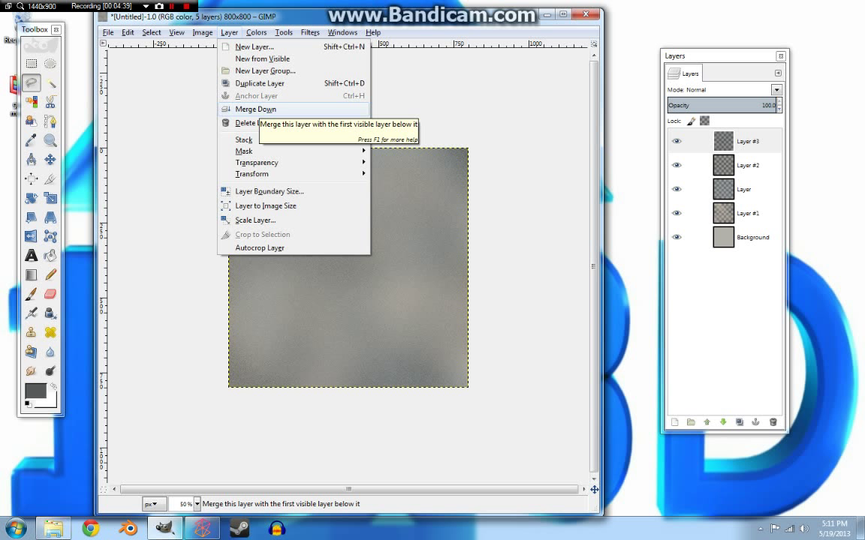
Merge the topmost layer down into the one below and flatten the whole image
{"action": "left_click", "coordinate": [255, 108]}
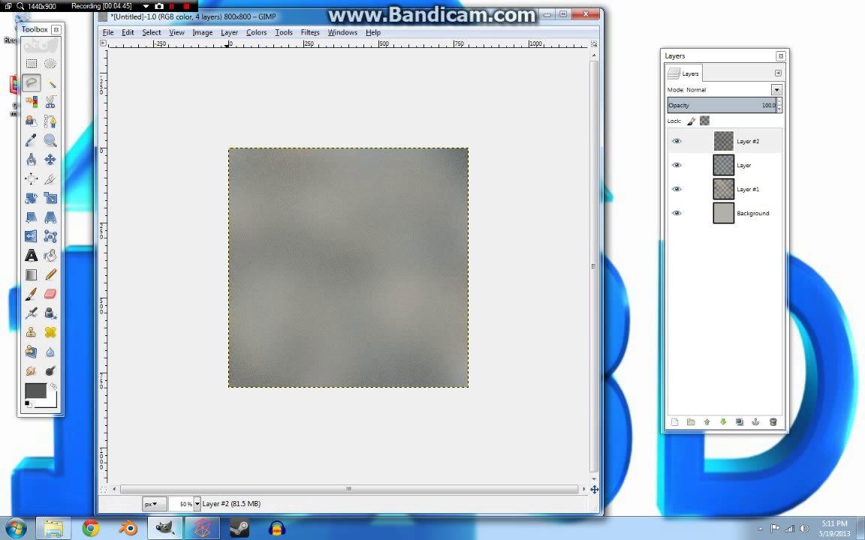
{"action": "left_click", "coordinate": [202, 32]}
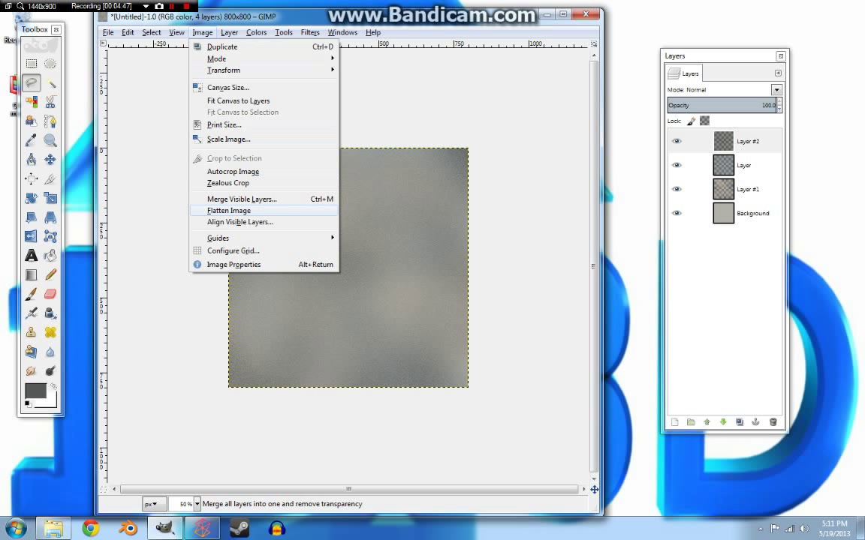
{"action": "left_click", "coordinate": [229, 211]}
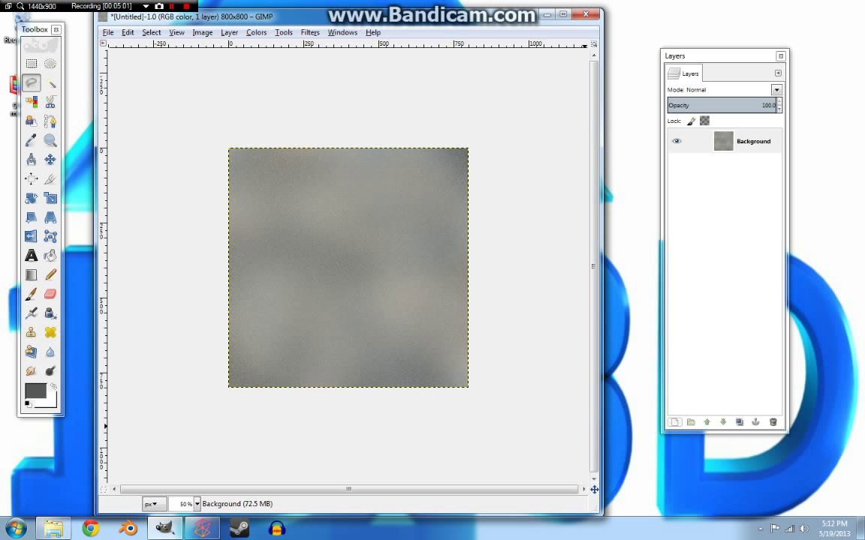
Add a white-filled 800 × 800 px layer above the flattened background
{"action": "key", "text": "ctrl+shift+n"}
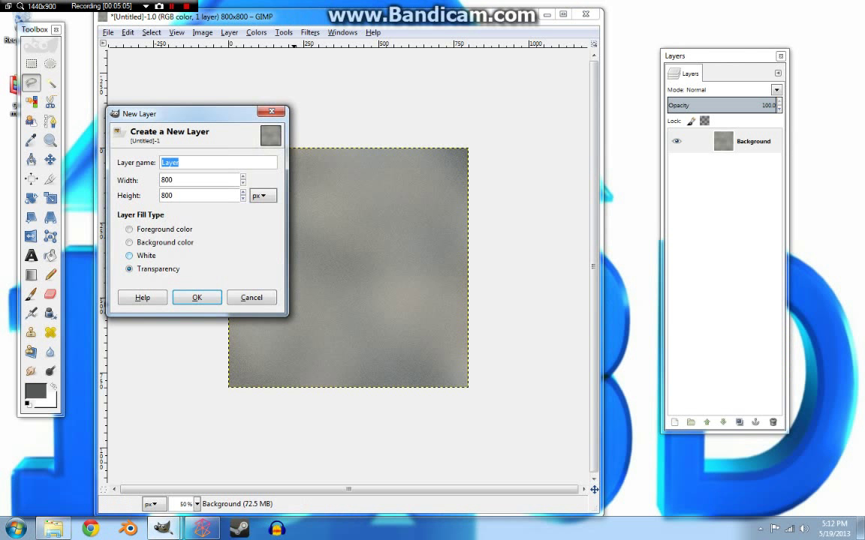
{"action": "left_click", "coordinate": [129, 255]}
{"action": "left_click", "coordinate": [197, 297]}
{"action": "left_click", "coordinate": [197, 297]}
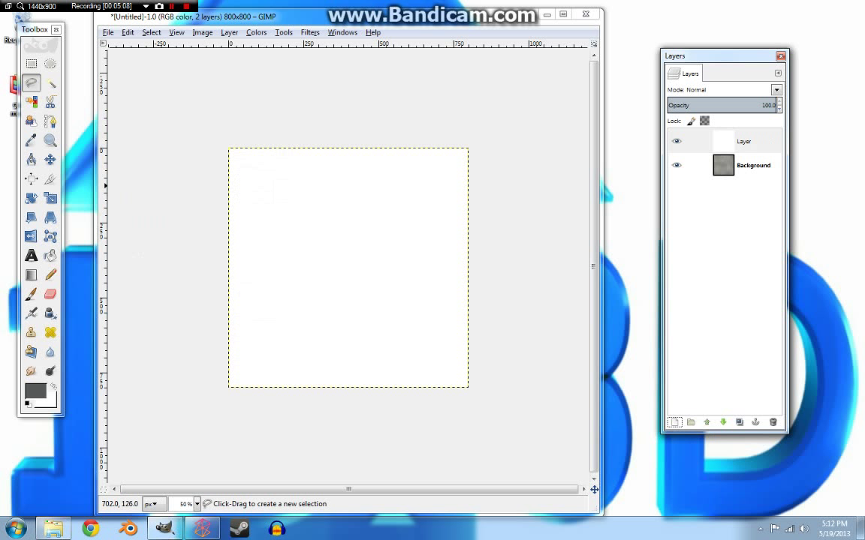
Start rendering Difference Clouds on the white layer with a randomized seed and detail 15
{"action": "left_click", "coordinate": [310, 32]}
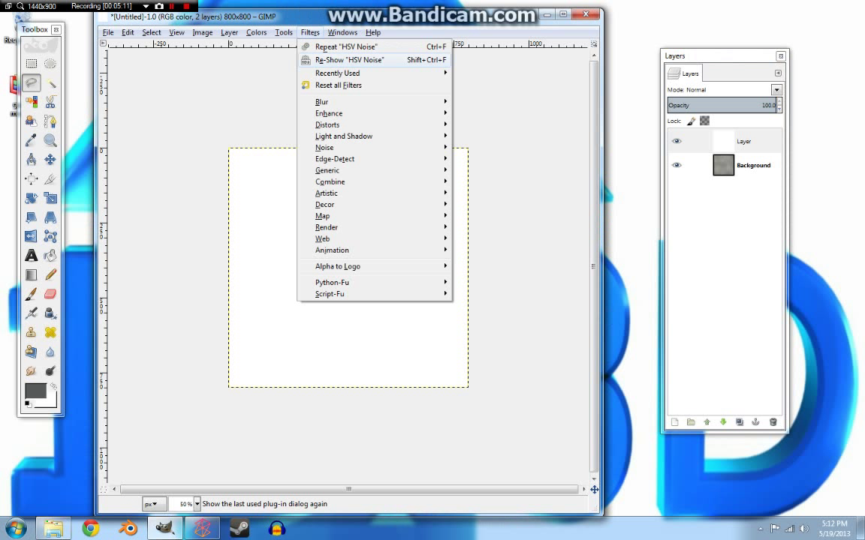
{"action": "mouse_move", "coordinate": [326, 227]}
{"action": "mouse_move", "coordinate": [479, 227]}
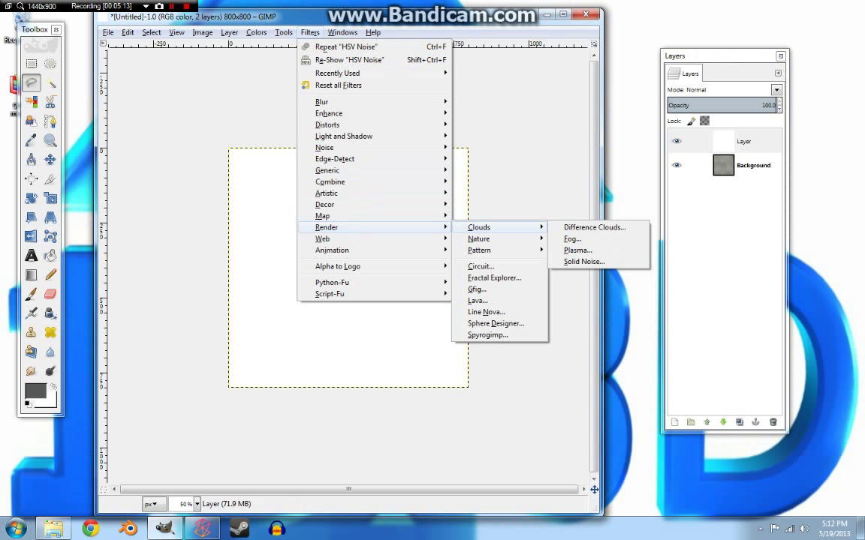
{"action": "left_click", "coordinate": [583, 261]}
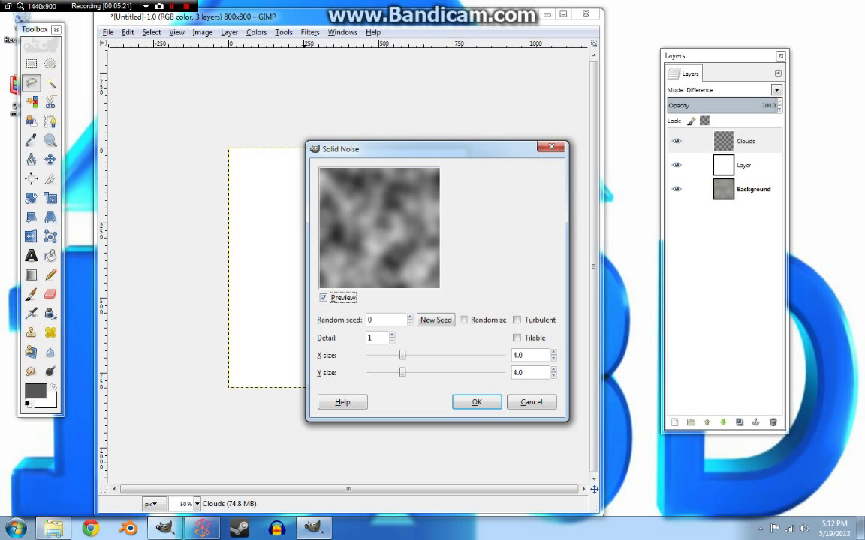
{"action": "left_click", "coordinate": [463, 320]}
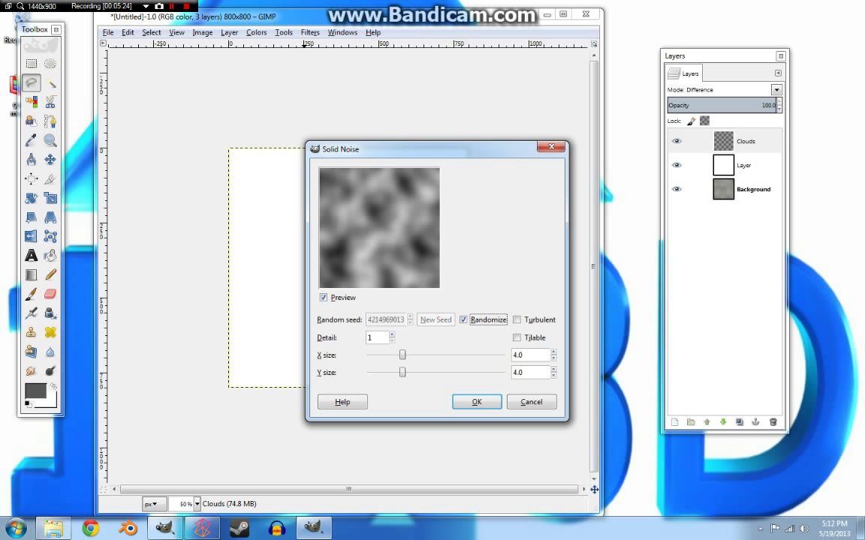
{"action": "left_click", "coordinate": [391, 334]}
{"action": "left_click", "coordinate": [391, 334]}
{"action": "type", "text": "10"}
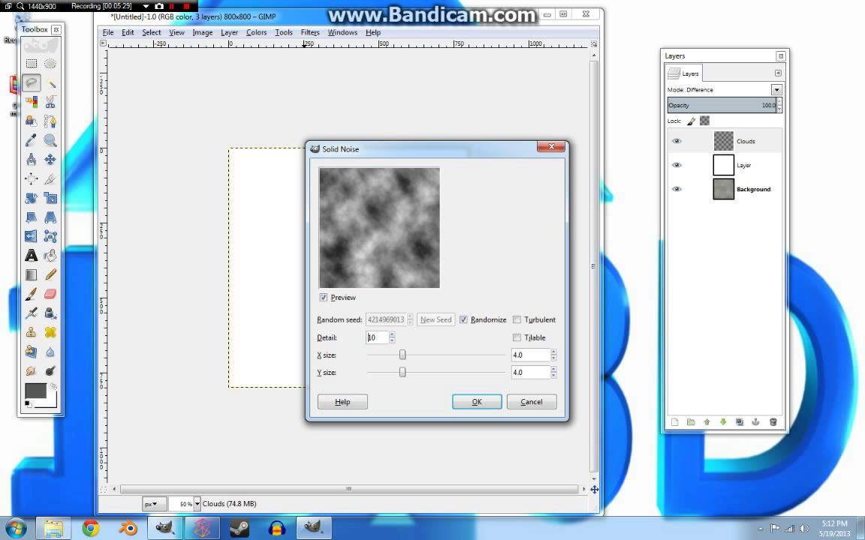
{"action": "left_click", "coordinate": [391, 334]}
Set the clouds' X size and Y size to 6.0 and render them
{"action": "key", "text": "Tab"}
{"action": "type", "text": "6"}
{"action": "key", "text": "Tab"}
{"action": "type", "text": "6"}
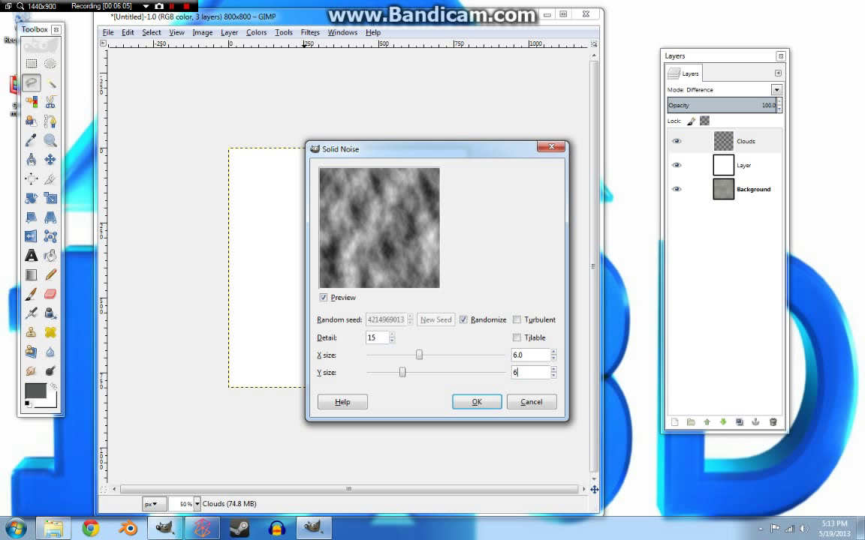
{"action": "key", "text": "Return"}
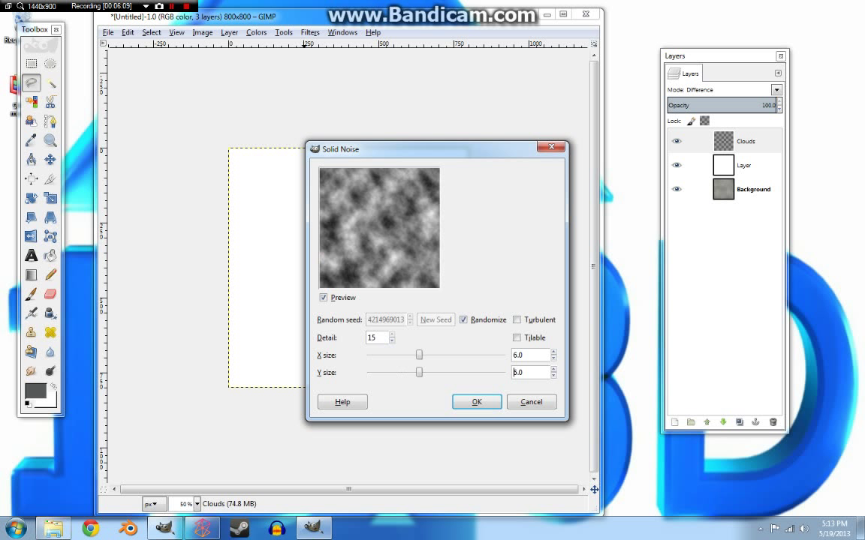
{"action": "key", "text": "Return"}
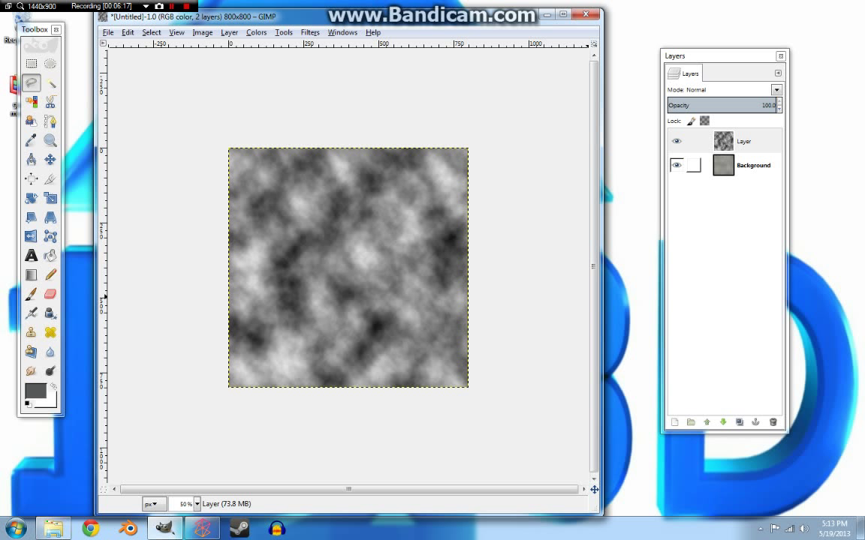
Move the rendered clouds layer below the background layer and make the background the active layer
{"action": "left_click_drag", "start_coordinate": [743, 141], "coordinate": [743, 174]}
{"action": "left_click", "coordinate": [751, 141]}
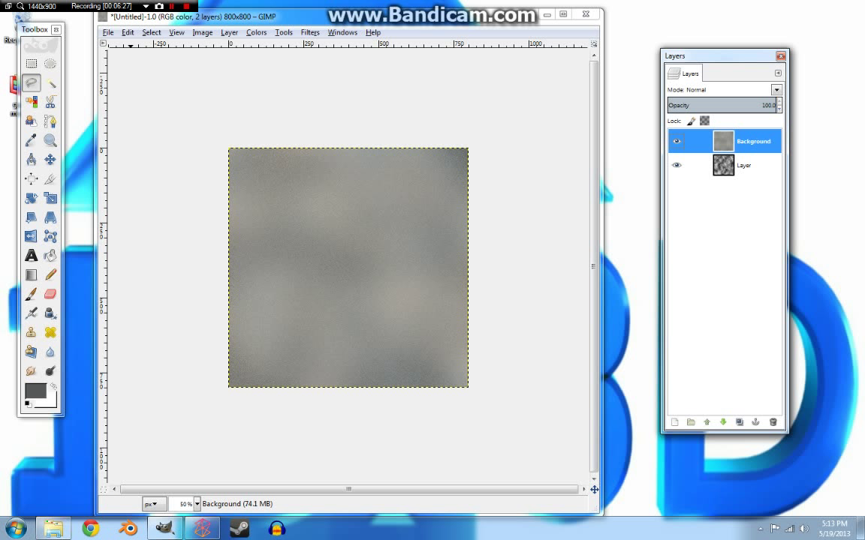
Save the image to the Desktop as tutorial stone.xcf
{"action": "left_click", "coordinate": [108, 32]}
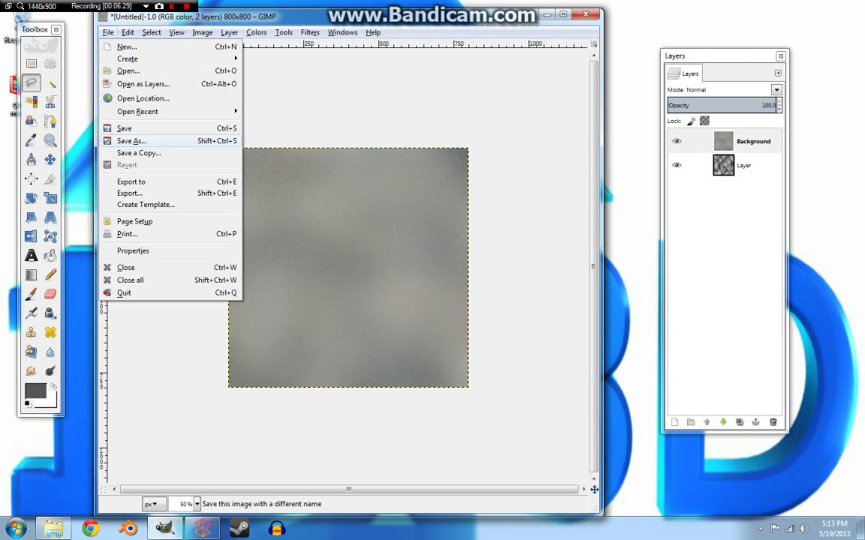
{"action": "left_click", "coordinate": [74, 139]}
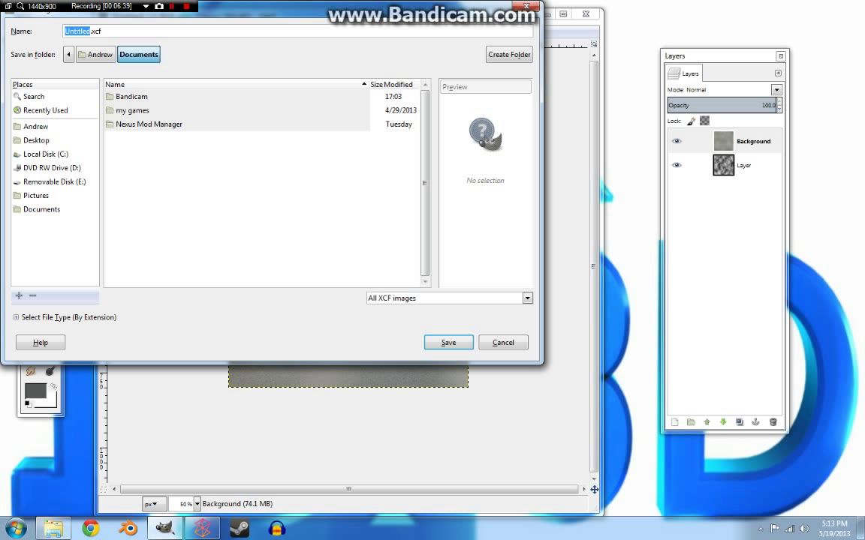
{"action": "type", "text": "tutorial stone"}
{"action": "left_click", "coordinate": [37, 140]}
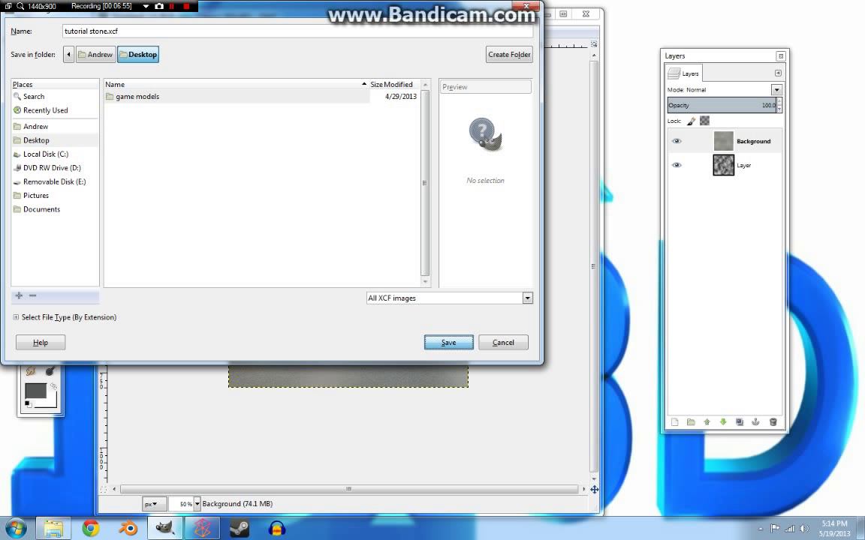
{"action": "key", "text": "Return"}
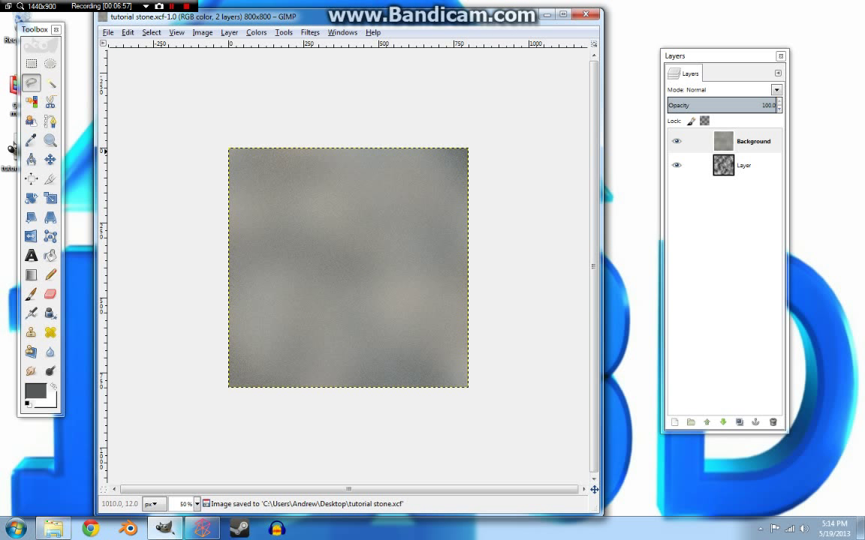
Start a Bump Map on the background using the clouds layer as the map, with elevation 33.24 and depth 24
{"action": "left_click", "coordinate": [310, 33]}
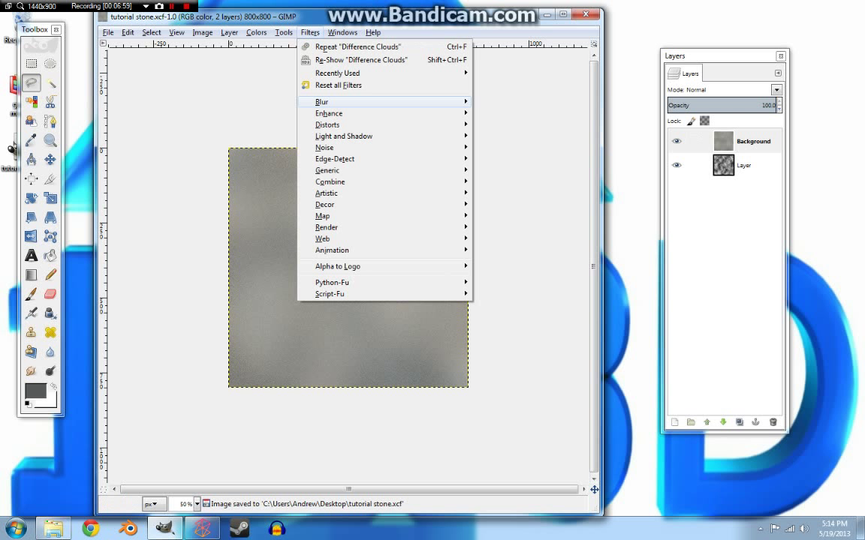
{"action": "mouse_move", "coordinate": [323, 217]}
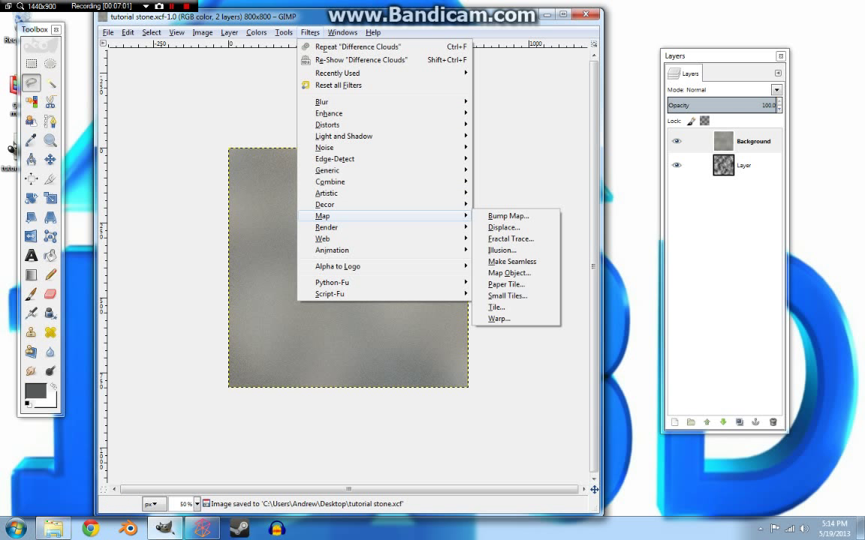
{"action": "left_click", "coordinate": [508, 216]}
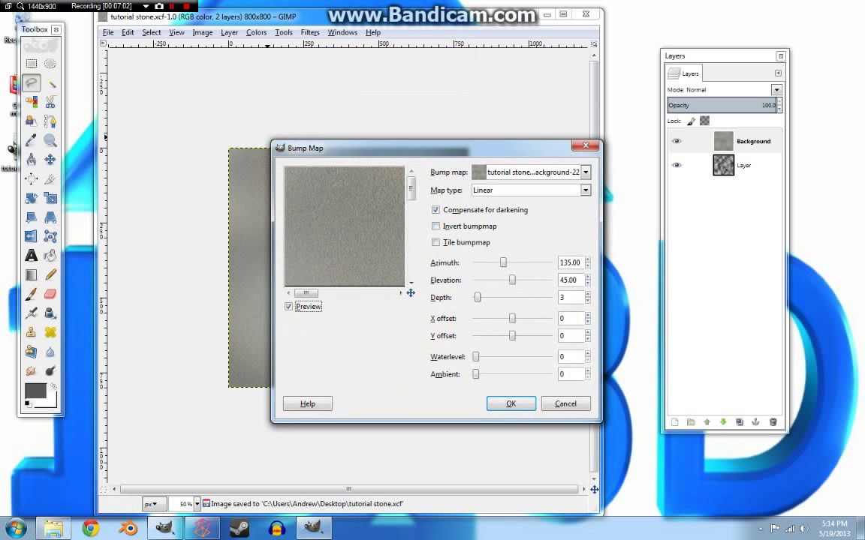
{"action": "left_click", "coordinate": [585, 172]}
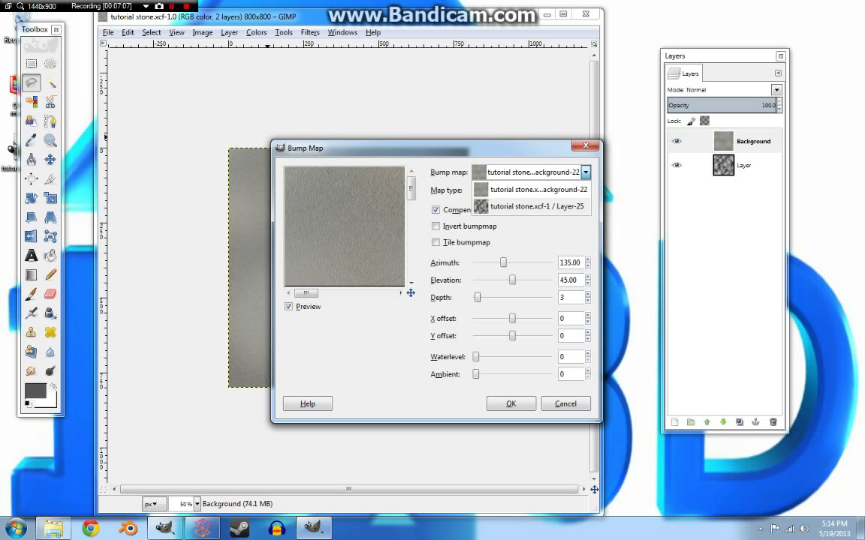
{"action": "left_click", "coordinate": [532, 206]}
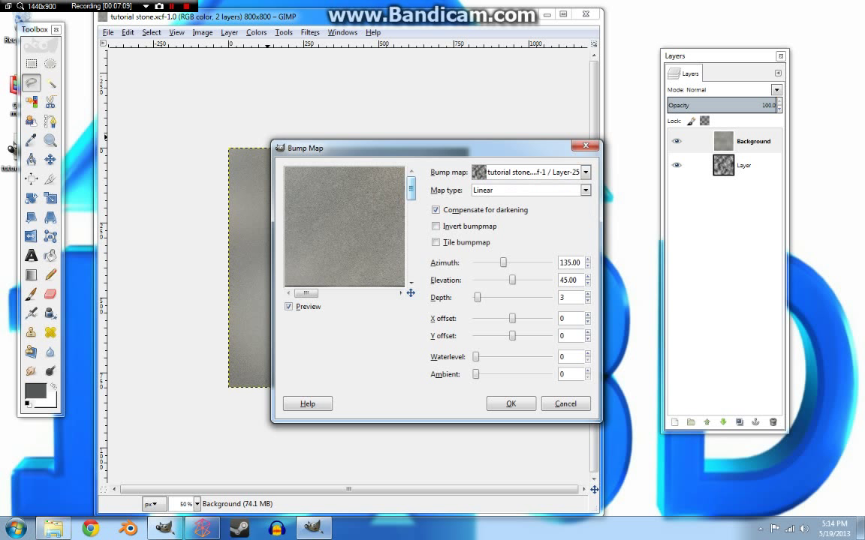
{"action": "left_click_drag", "start_coordinate": [477, 297], "coordinate": [503, 280]}
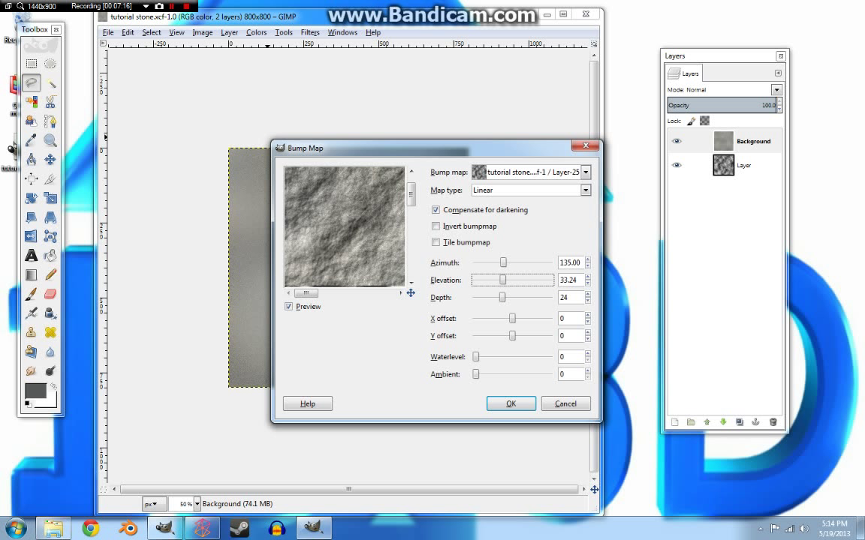
Compare the bump map types in the preview and set the map type to Sinusoidal
{"action": "left_click", "coordinate": [585, 190]}
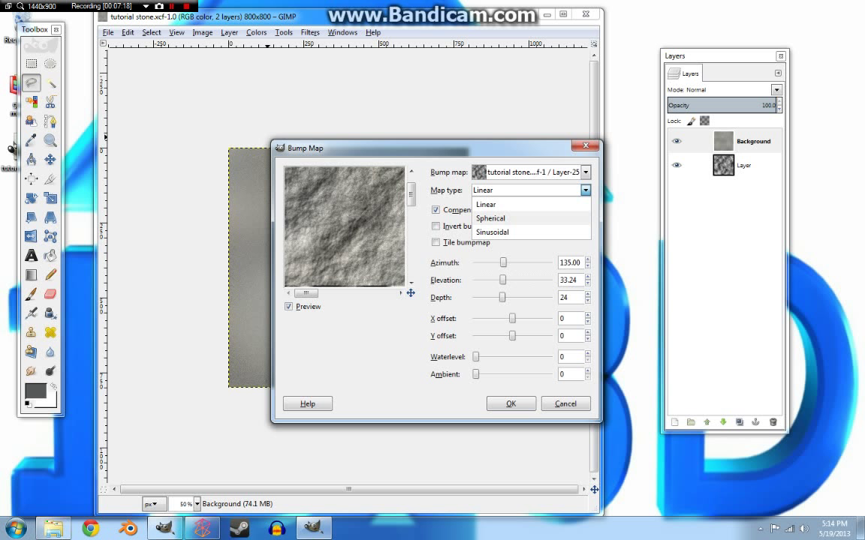
{"action": "left_click", "coordinate": [484, 197]}
{"action": "left_click", "coordinate": [584, 190]}
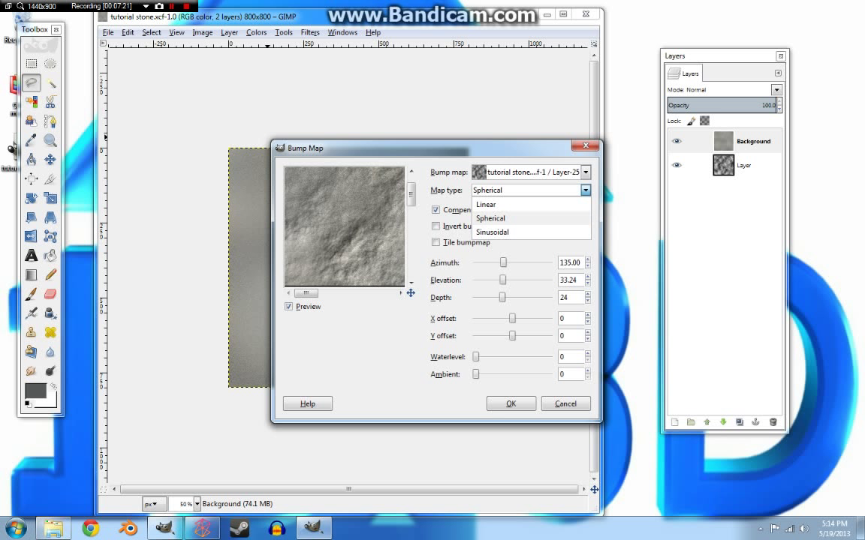
{"action": "left_click", "coordinate": [485, 209]}
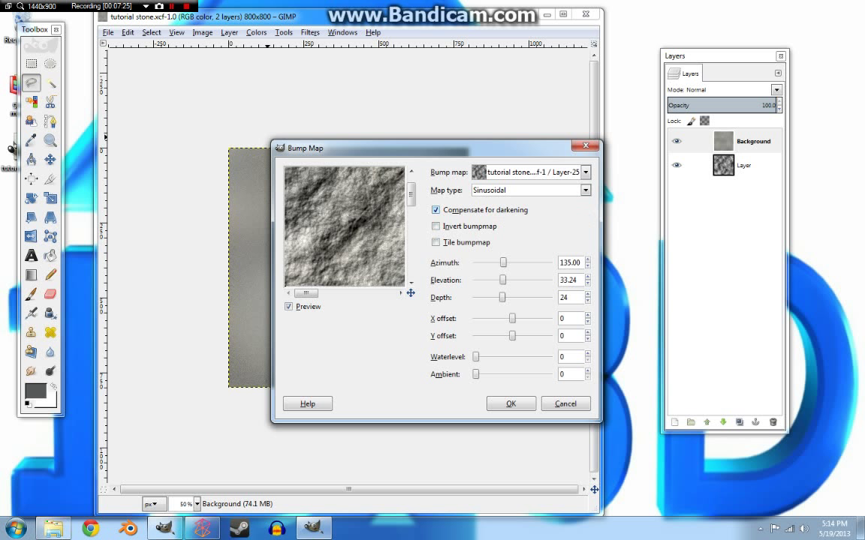
{"action": "left_click_drag", "start_coordinate": [410, 194], "coordinate": [410, 208]}
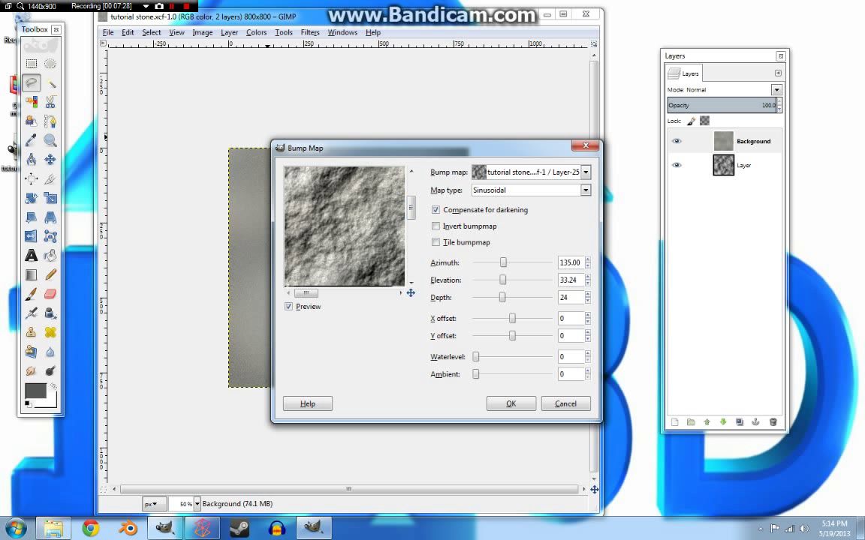
{"action": "scroll", "coordinate": [369, 180], "scroll_direction": "up", "scroll_amount": 2}
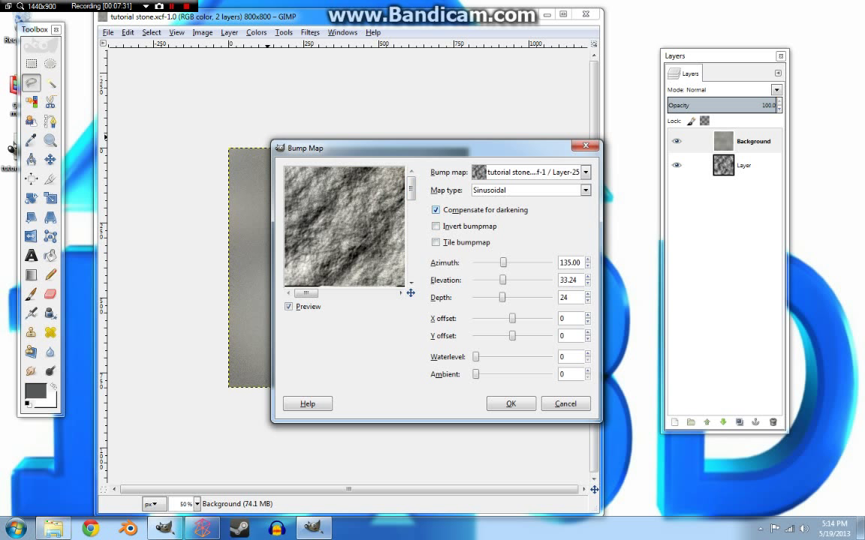
Turn off compensation for darkening, check the preview across the image, and apply the bump map
{"action": "left_click", "coordinate": [435, 210]}
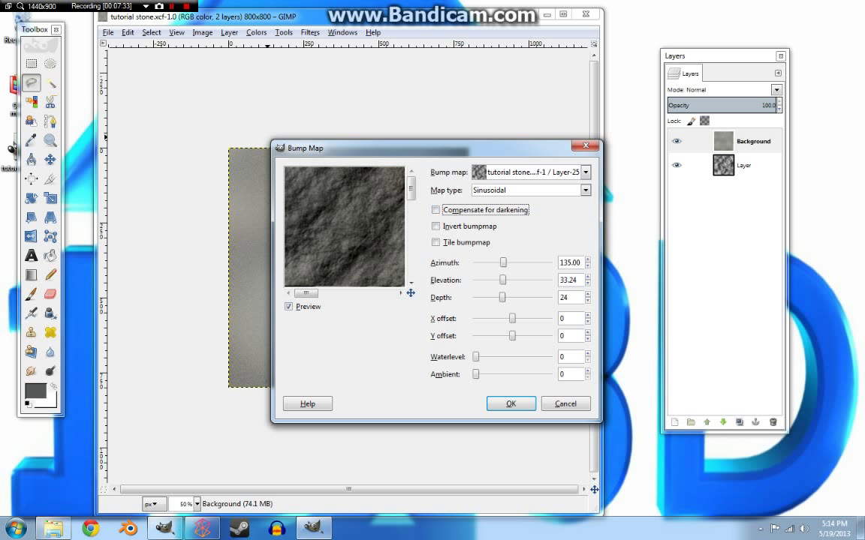
{"action": "left_click_drag", "start_coordinate": [411, 188], "coordinate": [410, 242]}
{"action": "scroll", "coordinate": [411, 218], "scroll_direction": "up", "scroll_amount": 4}
{"action": "scroll", "coordinate": [410, 203], "scroll_direction": "down", "scroll_amount": 2}
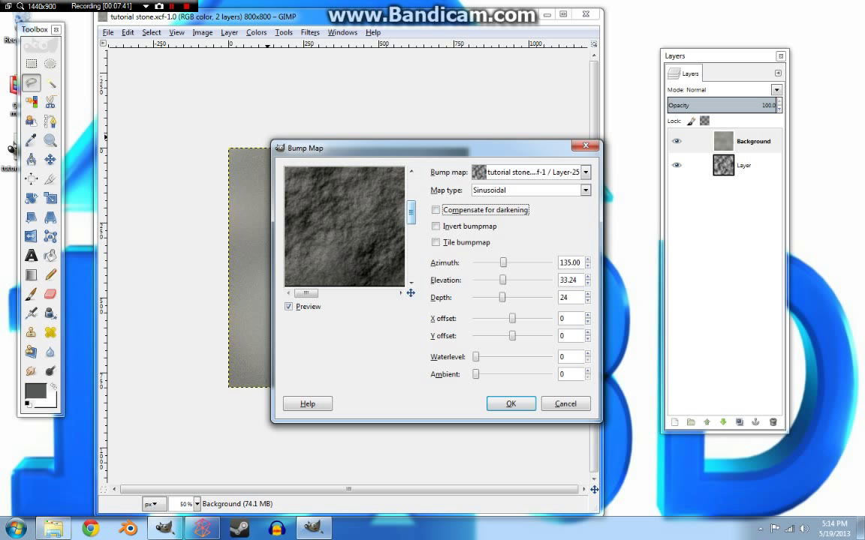
{"action": "scroll", "coordinate": [410, 226], "scroll_direction": "down", "scroll_amount": 2}
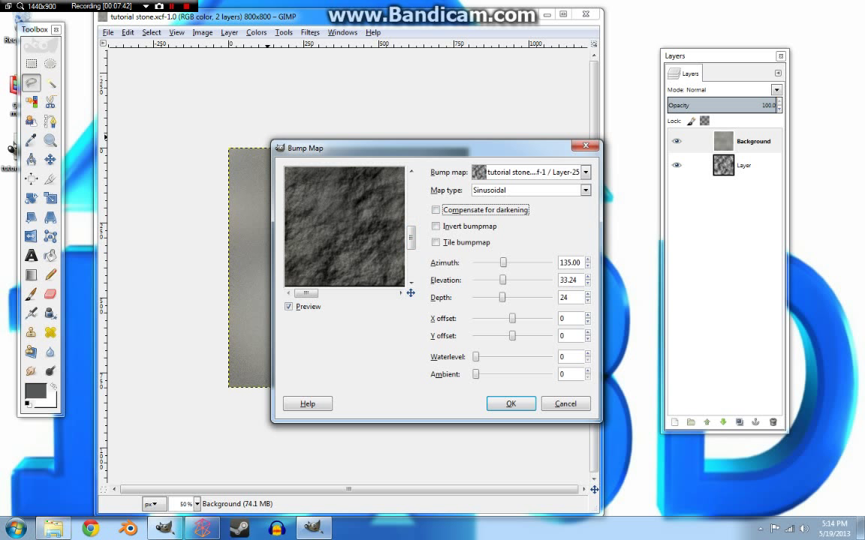
{"action": "left_click", "coordinate": [511, 404]}
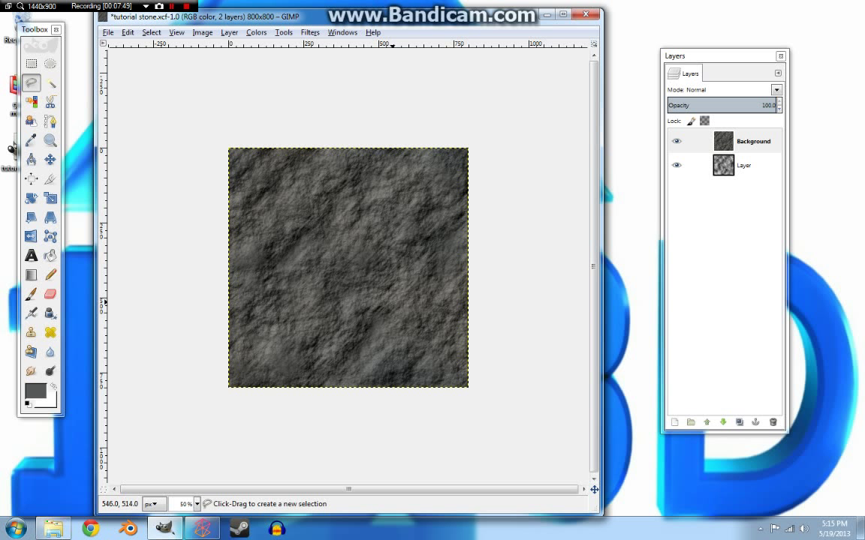
Make the bump-mapped background layer seamless with the Make Seamless filter
{"action": "left_click", "coordinate": [310, 32]}
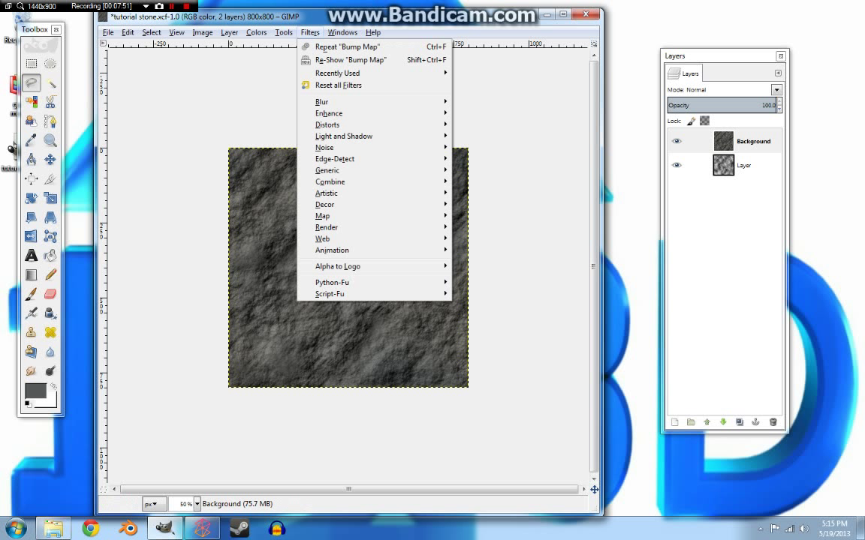
{"action": "mouse_move", "coordinate": [443, 216]}
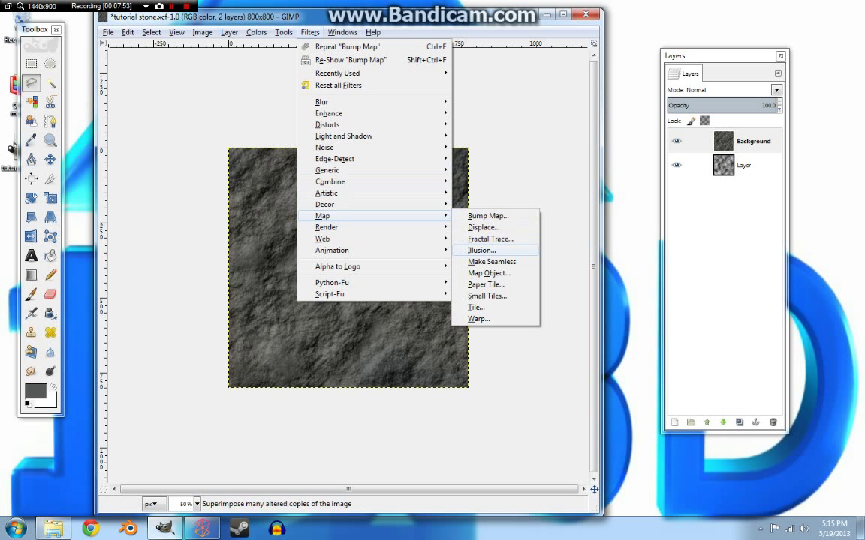
{"action": "left_click", "coordinate": [491, 261]}
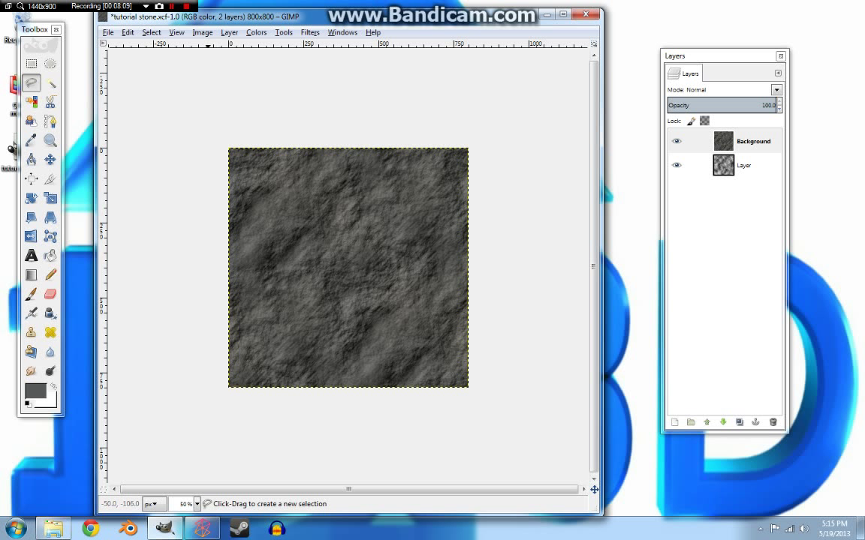
Export the seamless texture to the Desktop as tutorial stone.png
{"action": "left_click", "coordinate": [108, 32]}
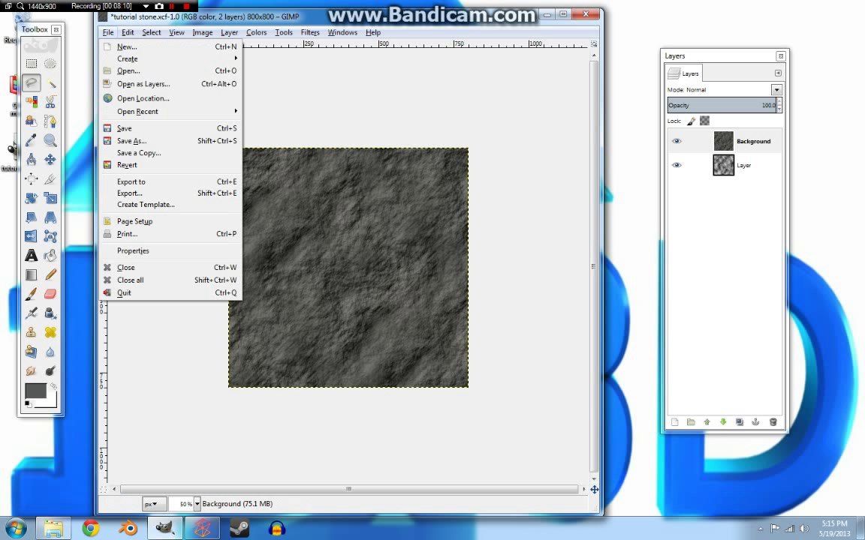
{"action": "key", "text": "Down"}
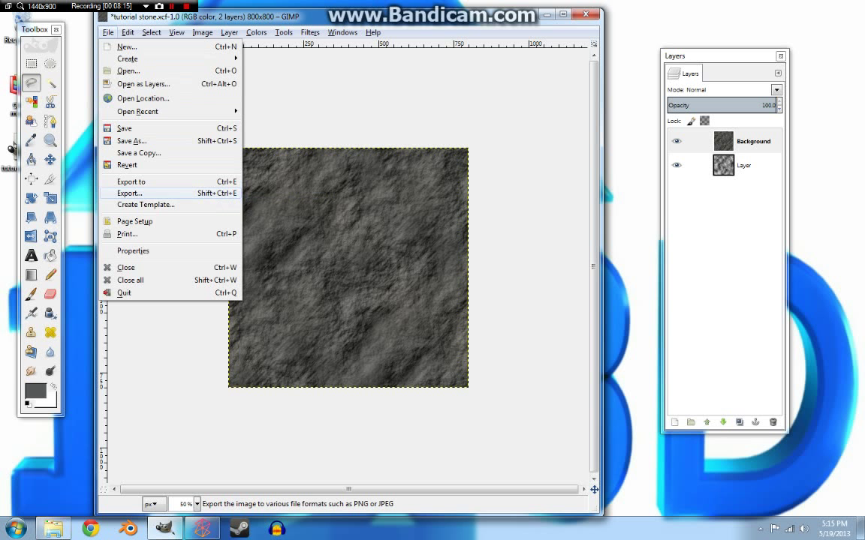
{"action": "key", "text": "Return"}
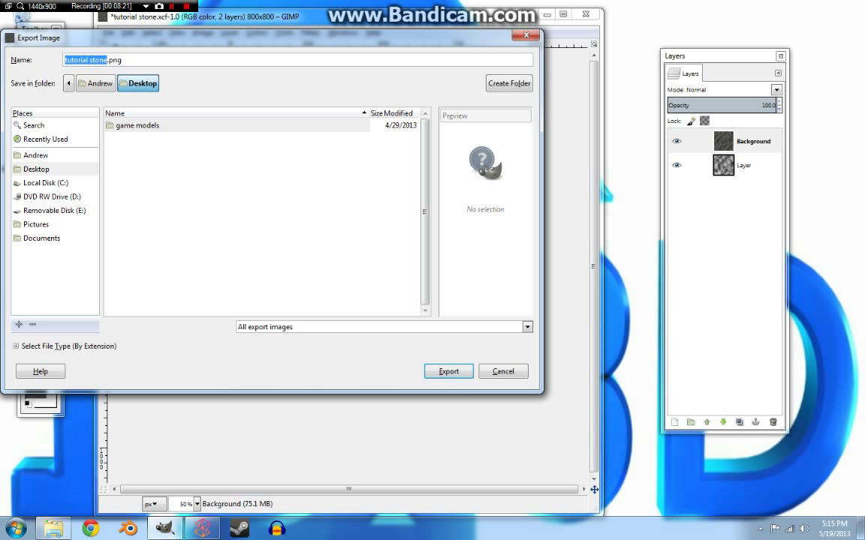
{"action": "left_click", "coordinate": [448, 372]}
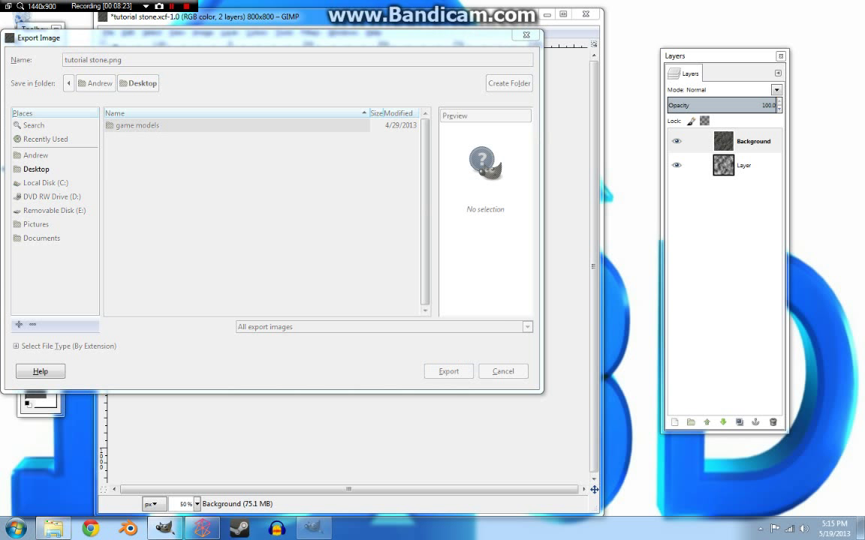
{"action": "left_click", "coordinate": [448, 373]}
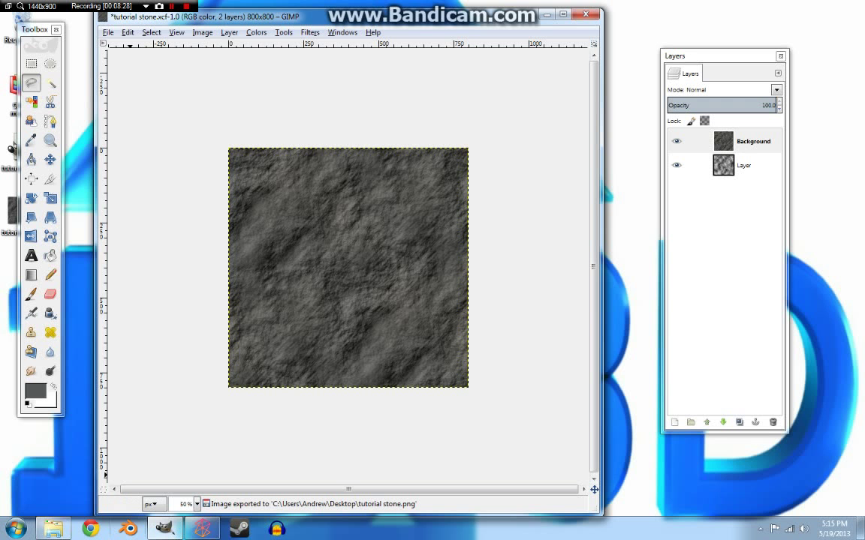
Switch to Blender, dismiss the splash screen, and set the engine to Blender Game with GLSL shading
{"action": "left_click", "coordinate": [127, 529]}
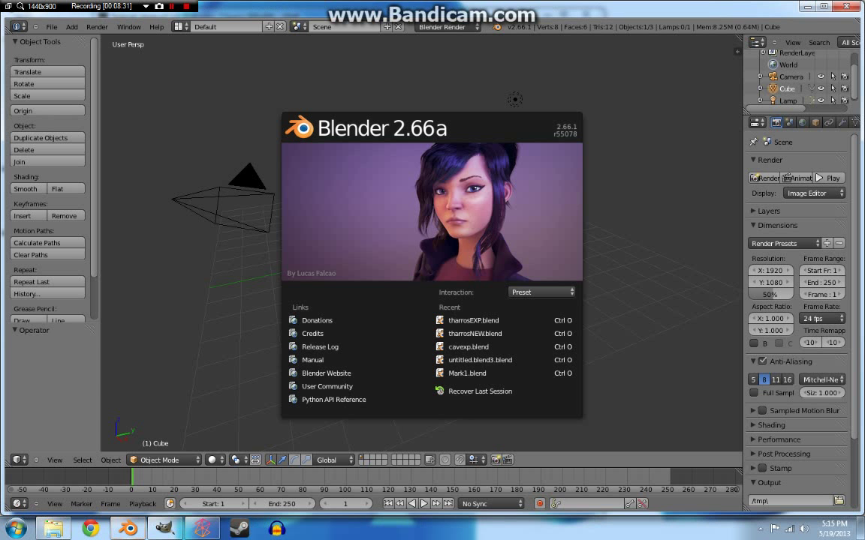
{"action": "left_click", "coordinate": [481, 360]}
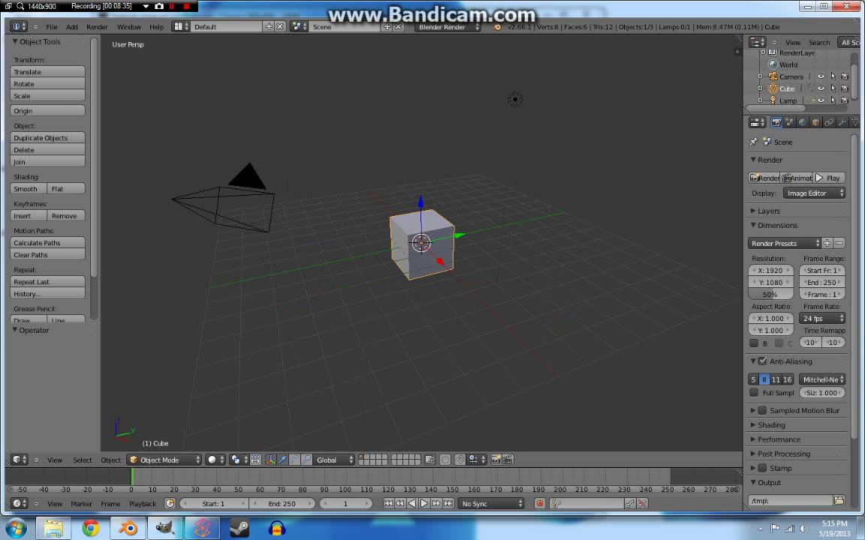
{"action": "left_click", "coordinate": [448, 27]}
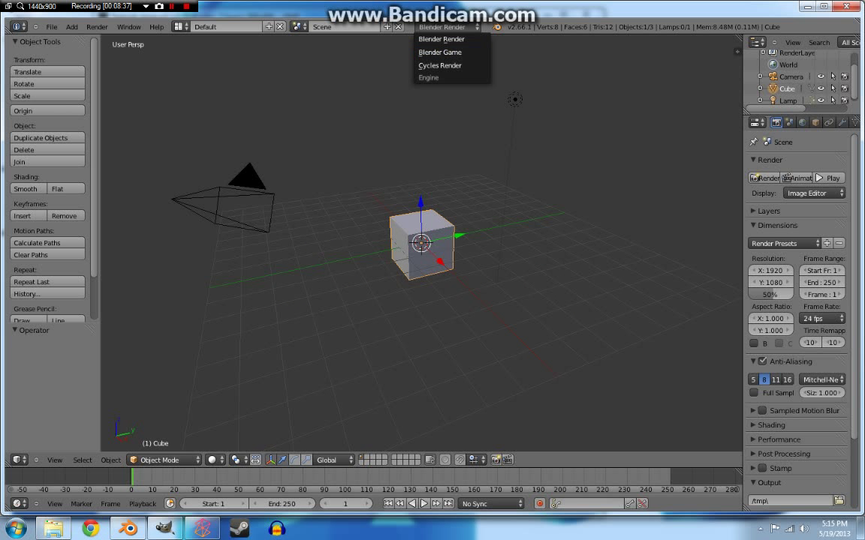
{"action": "left_click", "coordinate": [440, 52]}
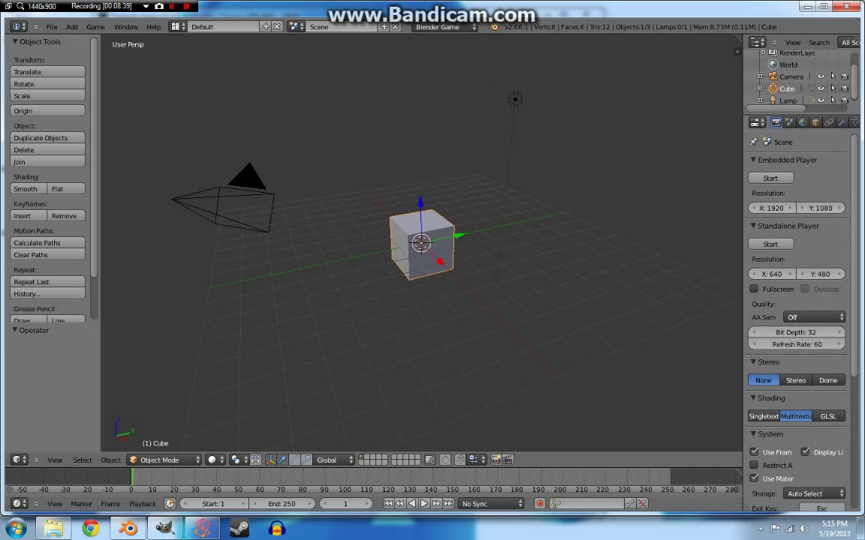
{"action": "left_click", "coordinate": [827, 416]}
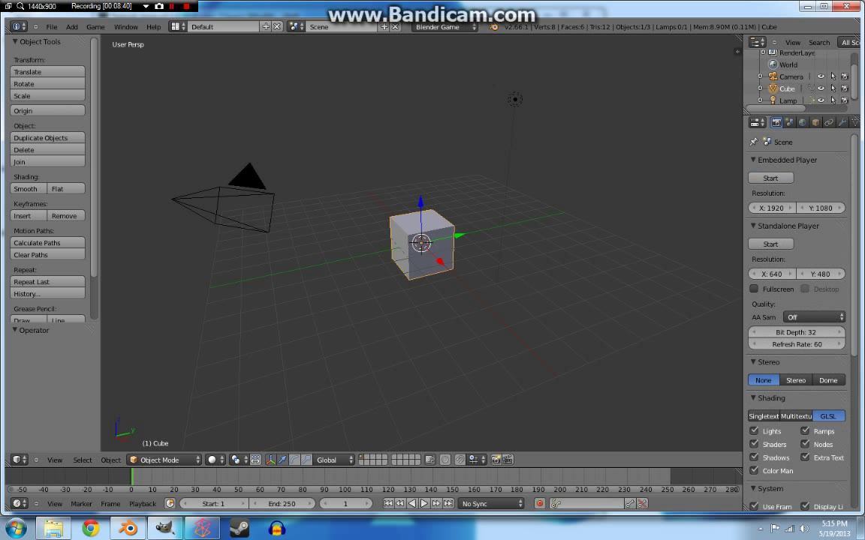
Widen the properties area and set the texture coordinates of the cube material's existing texture to UV
{"action": "left_click_drag", "start_coordinate": [743, 111], "coordinate": [687, 111]}
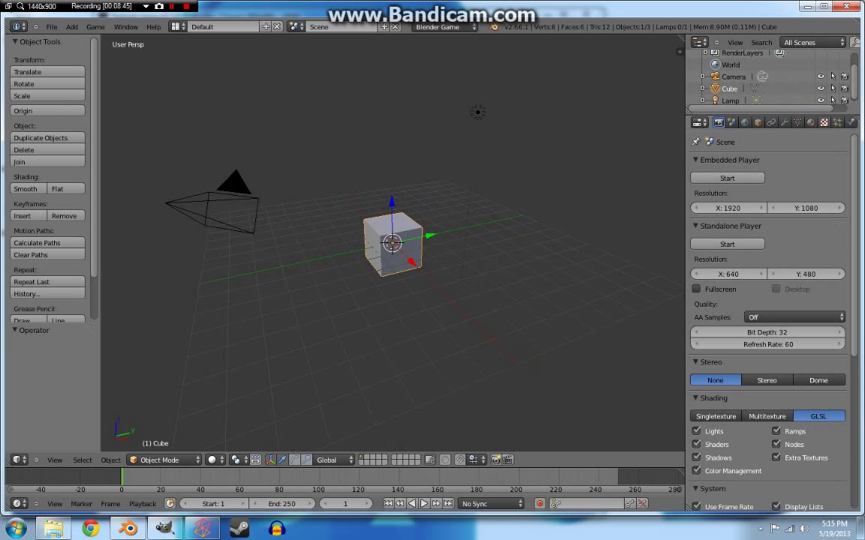
{"action": "left_click", "coordinate": [810, 122]}
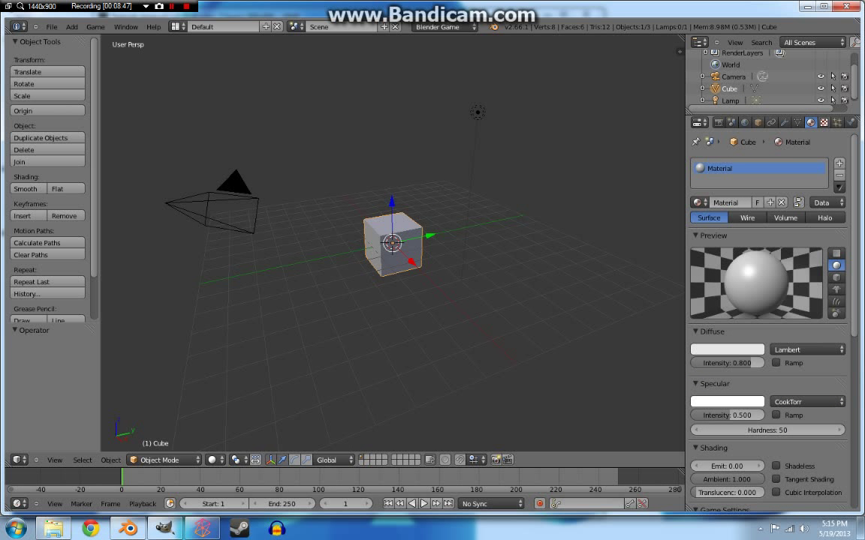
{"action": "left_click", "coordinate": [823, 122]}
{"action": "left_click", "coordinate": [791, 301]}
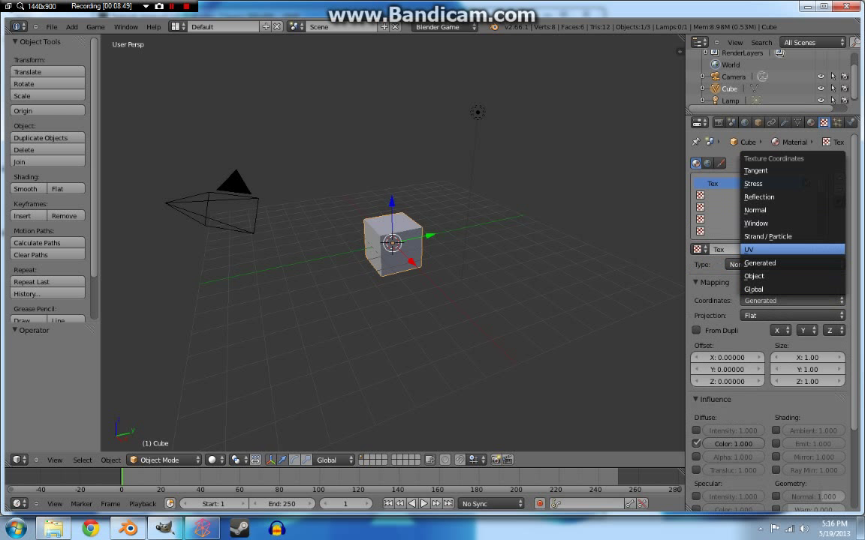
{"action": "left_click", "coordinate": [758, 249]}
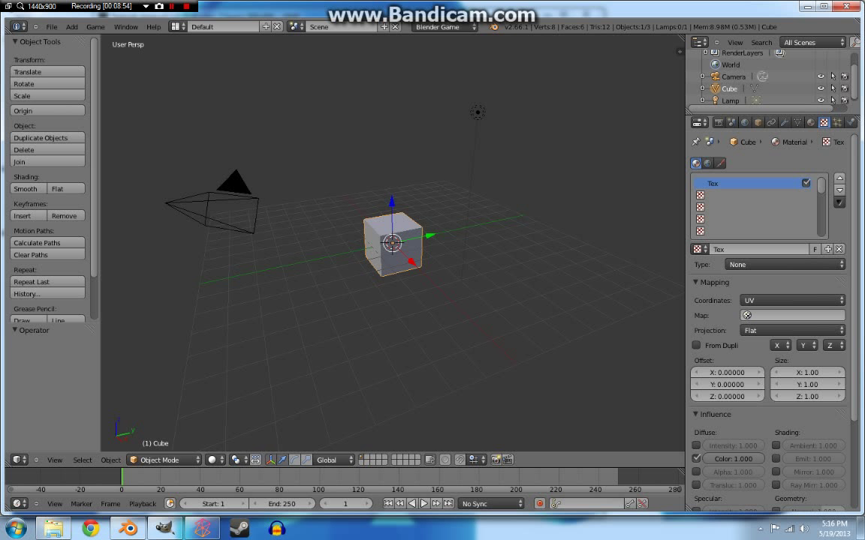
Replace the cube material's existing texture with a new one of type Image or Movie
{"action": "left_click", "coordinate": [838, 249]}
{"action": "left_click", "coordinate": [787, 249]}
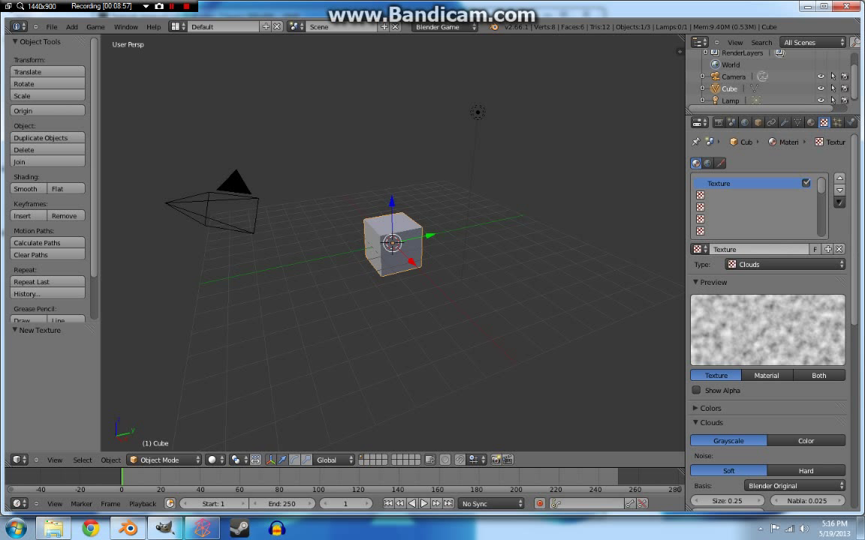
{"action": "left_click", "coordinate": [784, 264]}
{"action": "left_click", "coordinate": [784, 264]}
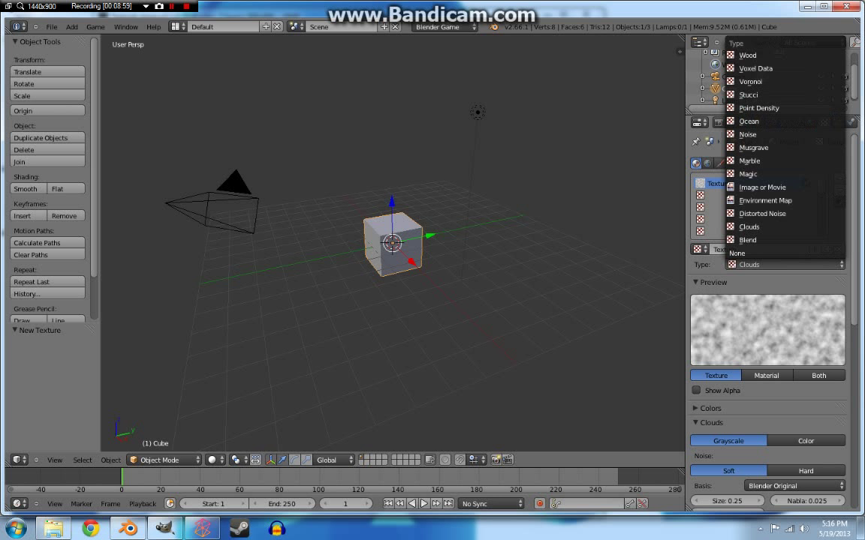
{"action": "left_click", "coordinate": [750, 186]}
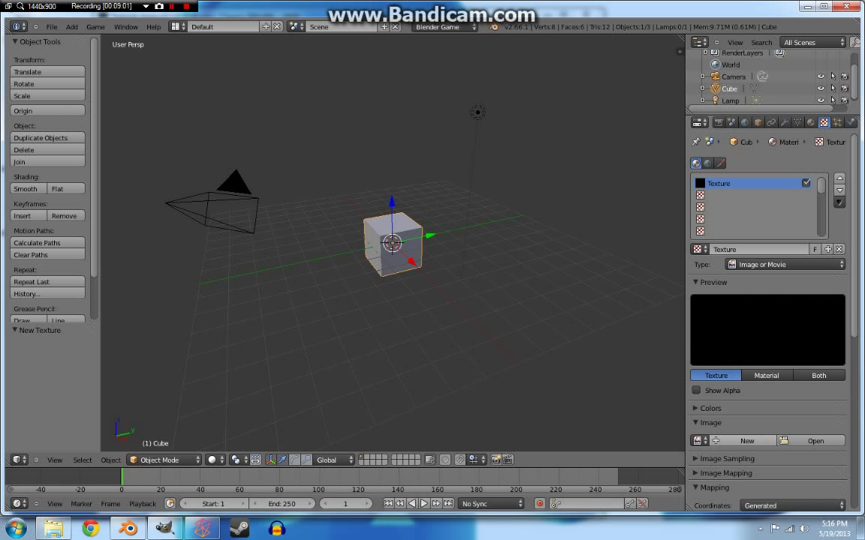
Load tutorial stone.png from the Desktop as the new texture's image
{"action": "left_click", "coordinate": [815, 440]}
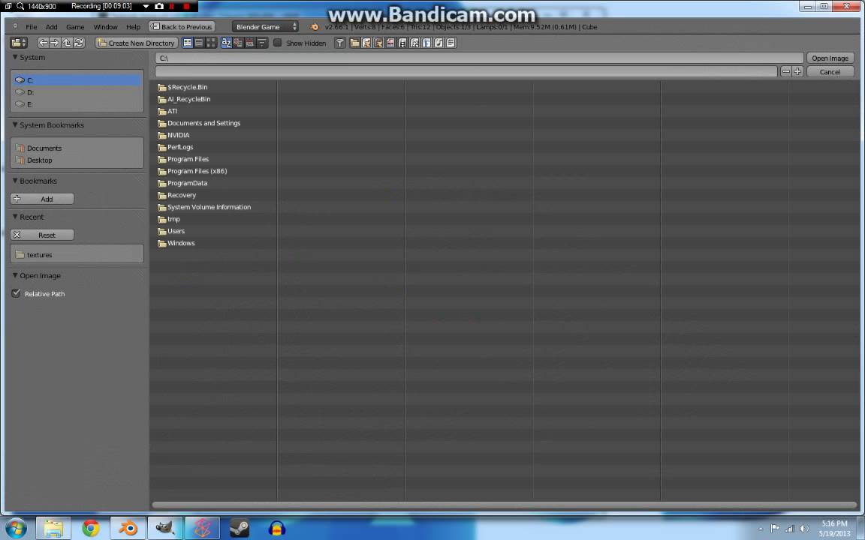
{"action": "left_click", "coordinate": [39, 160]}
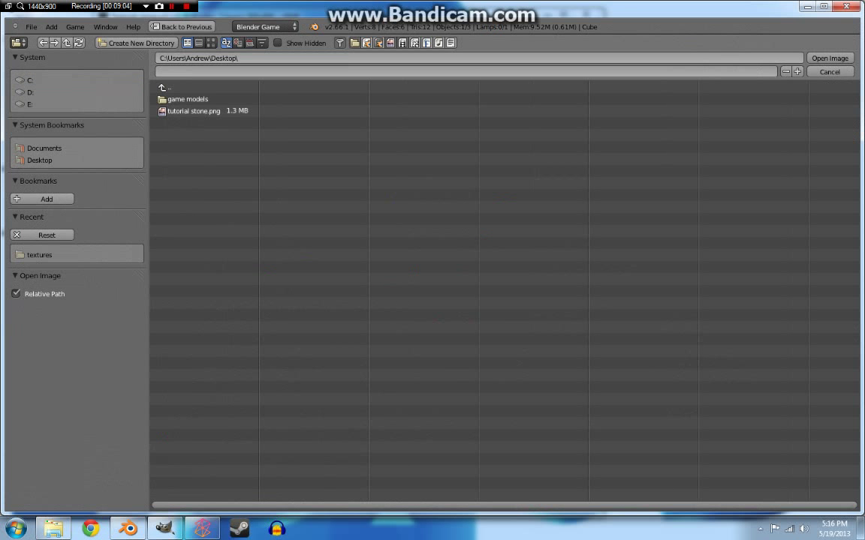
{"action": "left_click", "coordinate": [194, 111]}
{"action": "left_click", "coordinate": [828, 58]}
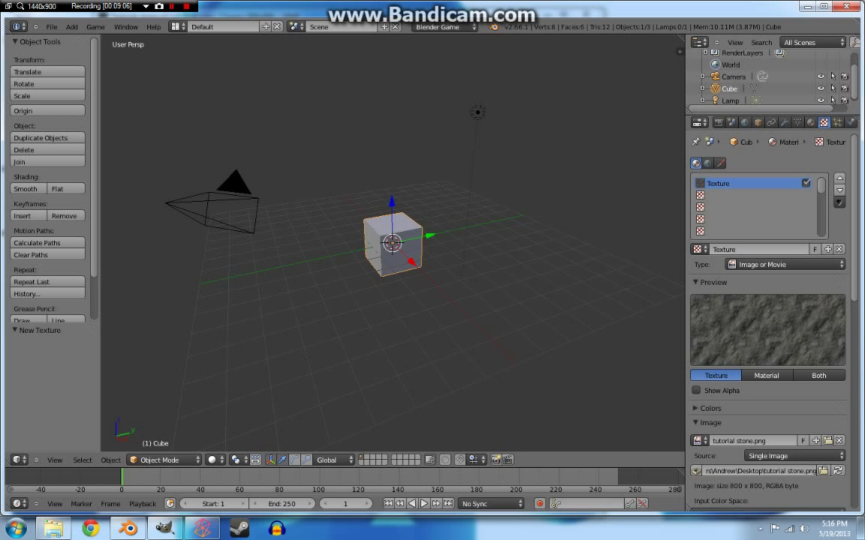
Set the 3D viewport shading to Texture to show the stone image on the cube
{"action": "scroll", "coordinate": [767, 300], "scroll_direction": "down", "scroll_amount": 5}
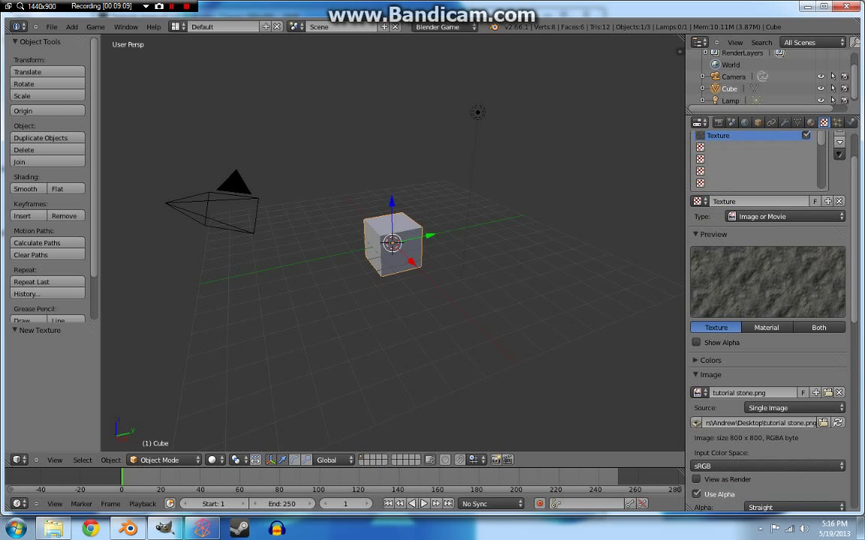
{"action": "left_click", "coordinate": [212, 460]}
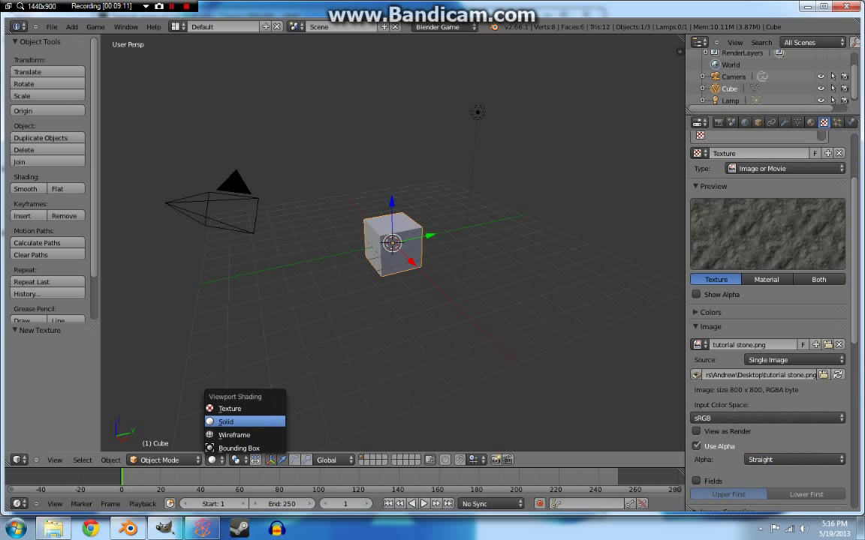
{"action": "left_click", "coordinate": [225, 406]}
{"action": "scroll", "coordinate": [398, 251], "scroll_direction": "up", "scroll_amount": 4}
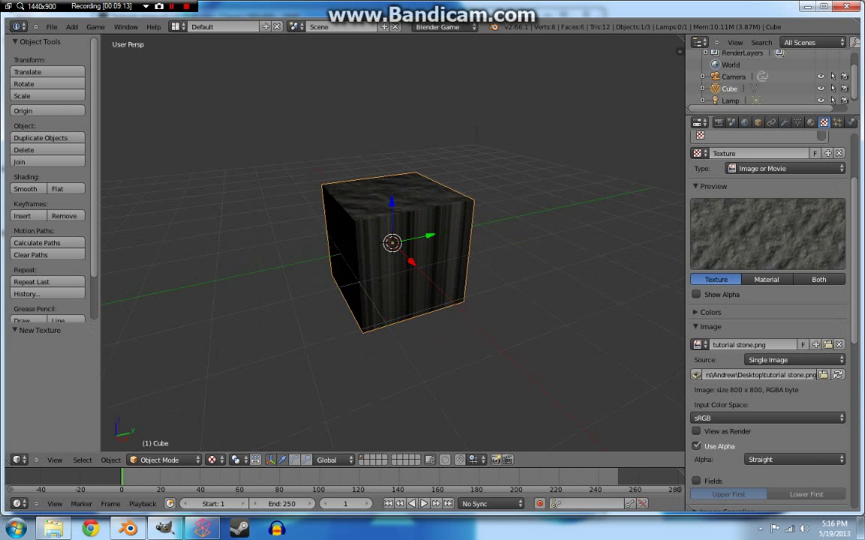
Put the cube in Edit Mode and unwrap all of its faces
{"action": "left_click", "coordinate": [164, 460]}
{"action": "left_click", "coordinate": [156, 435]}
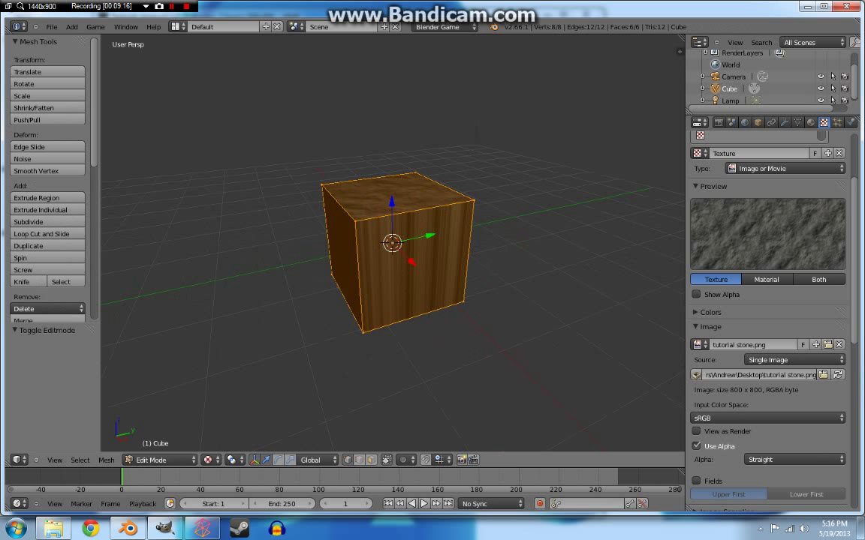
{"action": "key", "text": "u"}
{"action": "left_click", "coordinate": [300, 301]}
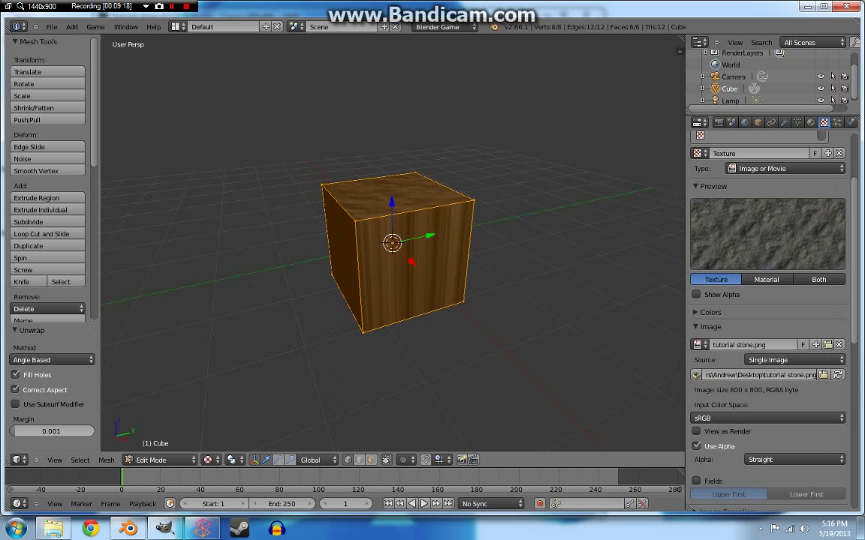
Set the stone texture's mapping coordinates to UV
{"action": "scroll", "coordinate": [767, 301], "scroll_direction": "down", "scroll_amount": 2}
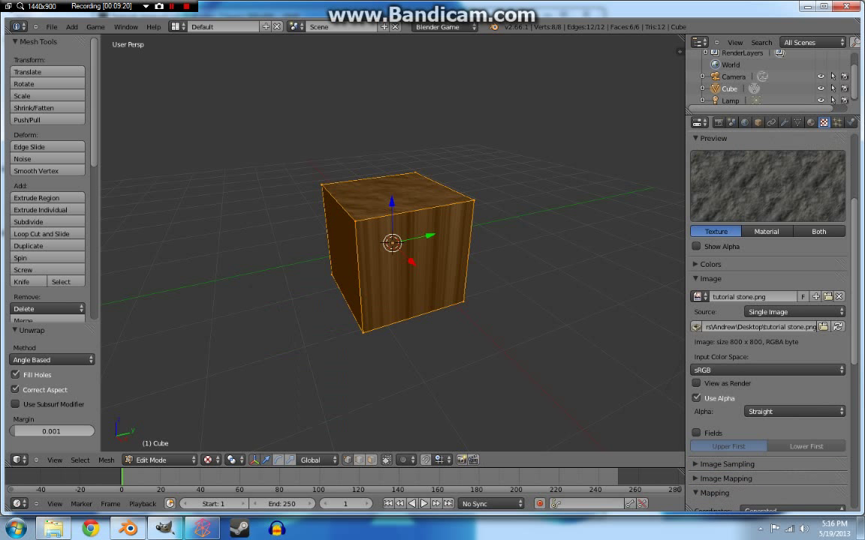
{"action": "scroll", "coordinate": [767, 300], "scroll_direction": "up", "scroll_amount": 1}
{"action": "scroll", "coordinate": [767, 300], "scroll_direction": "down", "scroll_amount": 2}
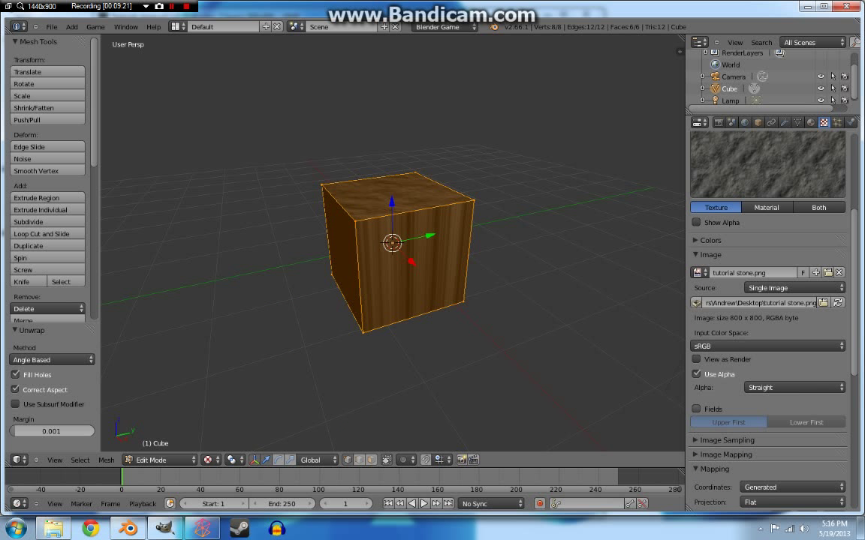
{"action": "left_click", "coordinate": [792, 487]}
{"action": "left_click", "coordinate": [758, 437]}
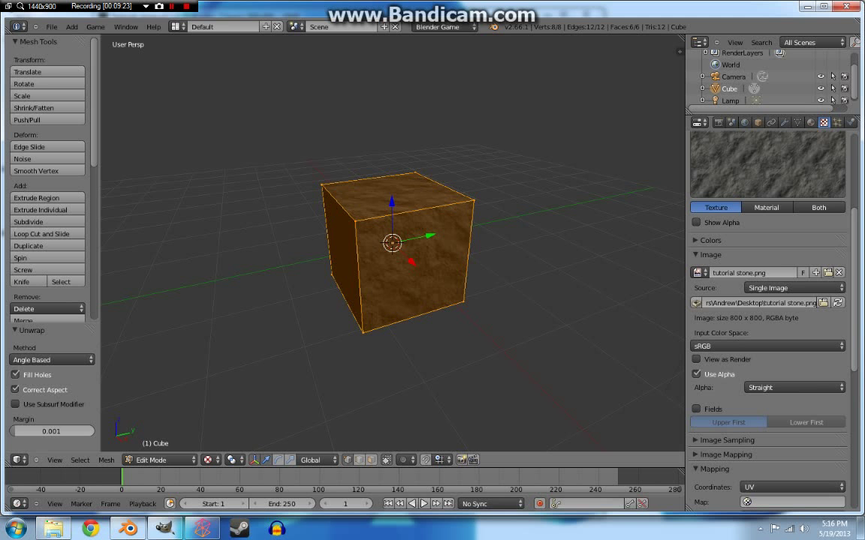
Return the cube to Object Mode and inspect the stone texture on its faces up close
{"action": "left_click", "coordinate": [159, 460]}
{"action": "left_click", "coordinate": [154, 446]}
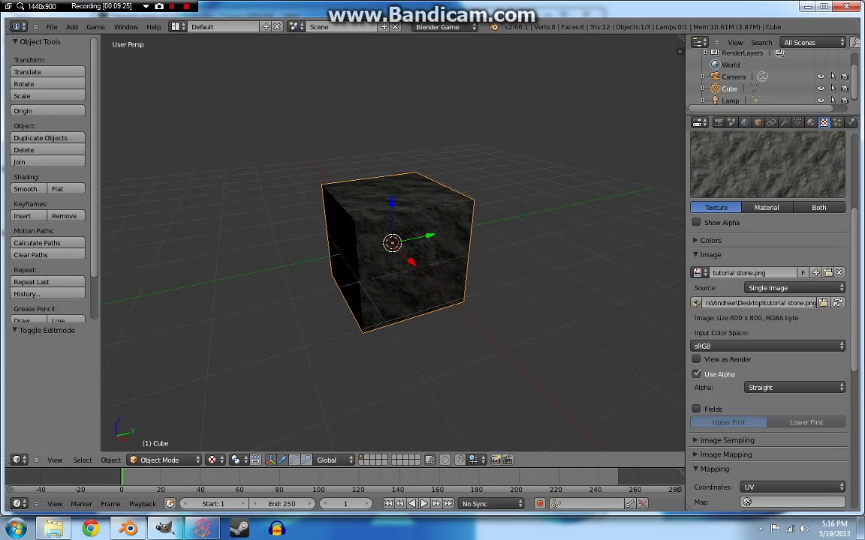
{"action": "scroll", "coordinate": [391, 243], "scroll_direction": "up", "scroll_amount": 8}
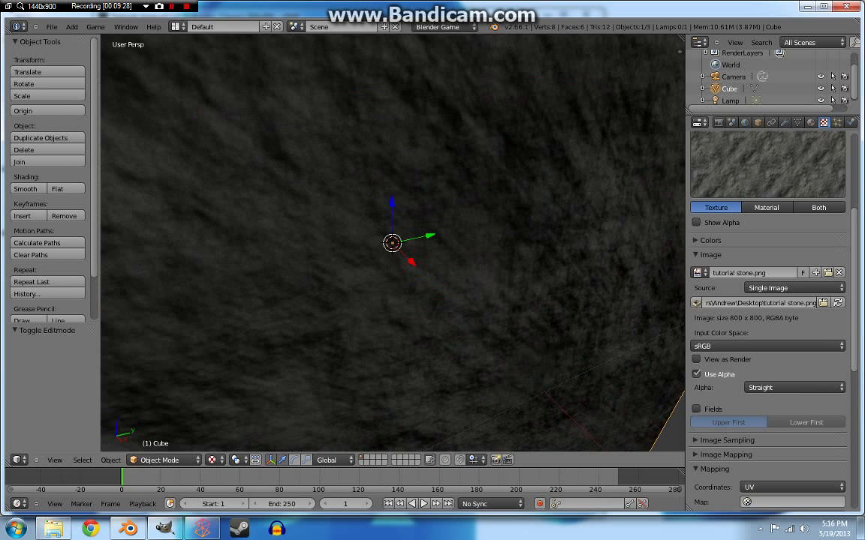
{"action": "scroll", "coordinate": [391, 243], "scroll_direction": "down", "scroll_amount": 5}
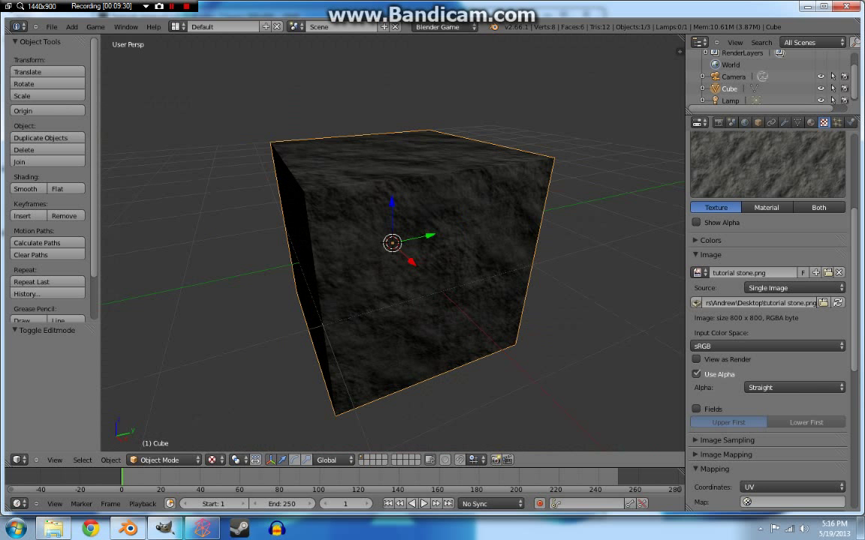
Put the cube in Edit Mode, change the timeline area to the UV/Image Editor, and enlarge that area
{"action": "left_click", "coordinate": [160, 460]}
{"action": "left_click", "coordinate": [154, 437]}
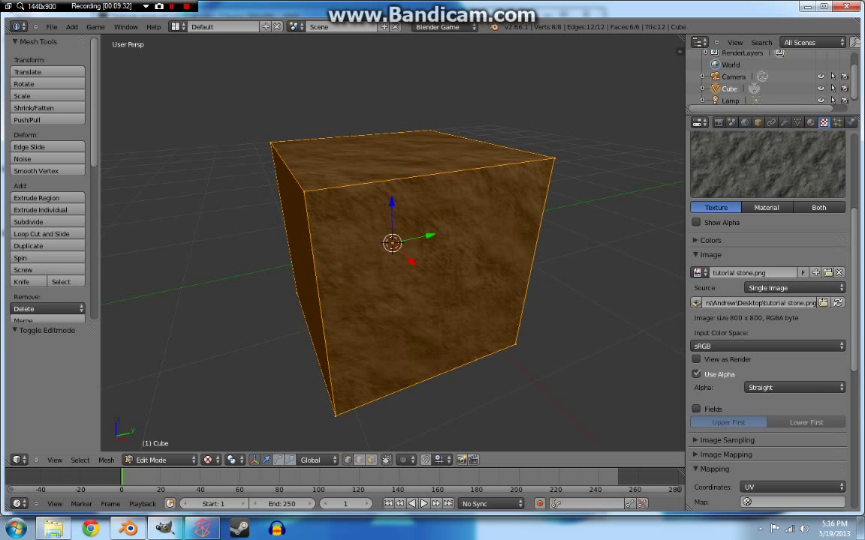
{"action": "left_click", "coordinate": [18, 460]}
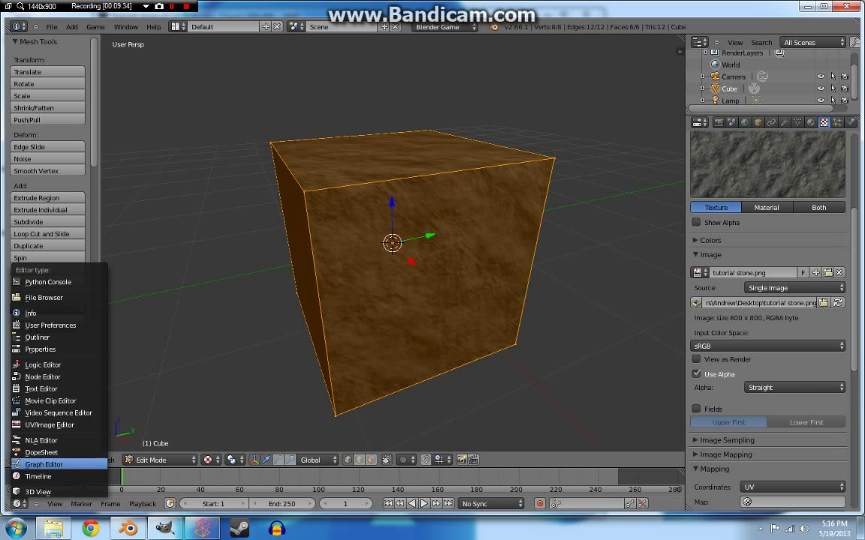
{"action": "left_click", "coordinate": [50, 425]}
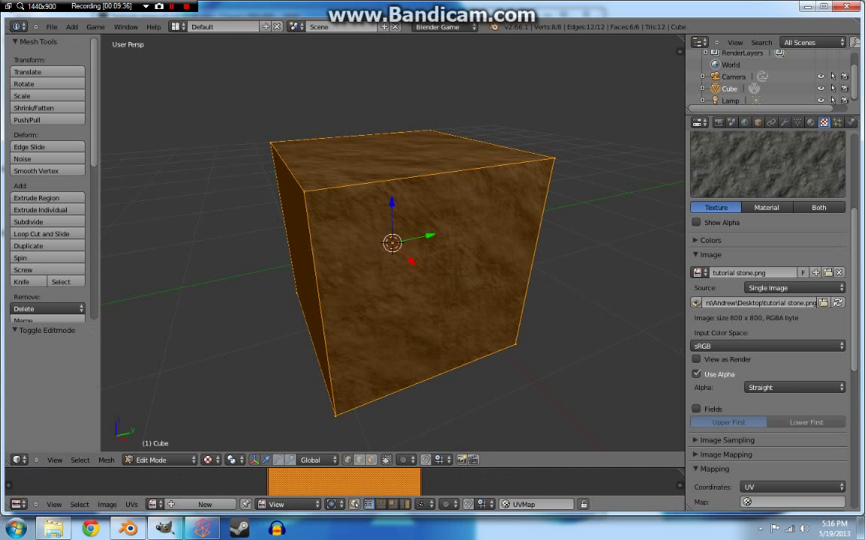
{"action": "left_click_drag", "start_coordinate": [346, 468], "coordinate": [346, 379]}
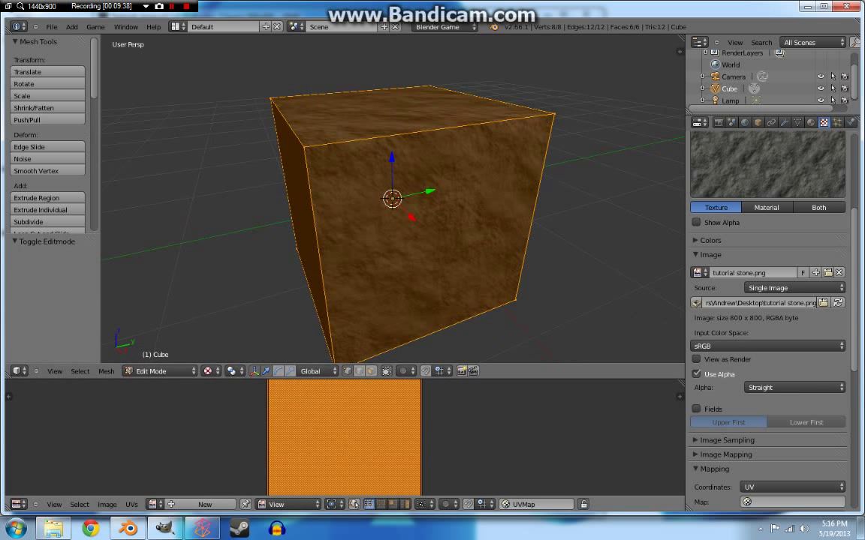
Scale the cube's UV layout by about -4.02 and again by about 0.53 to tile the stone more finely
{"action": "key", "text": "s"}
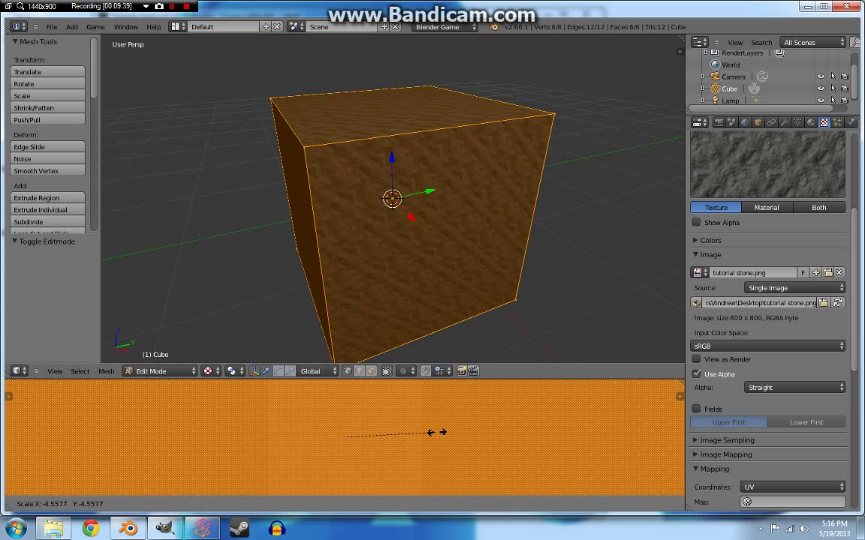
{"action": "left_click", "coordinate": [418, 433]}
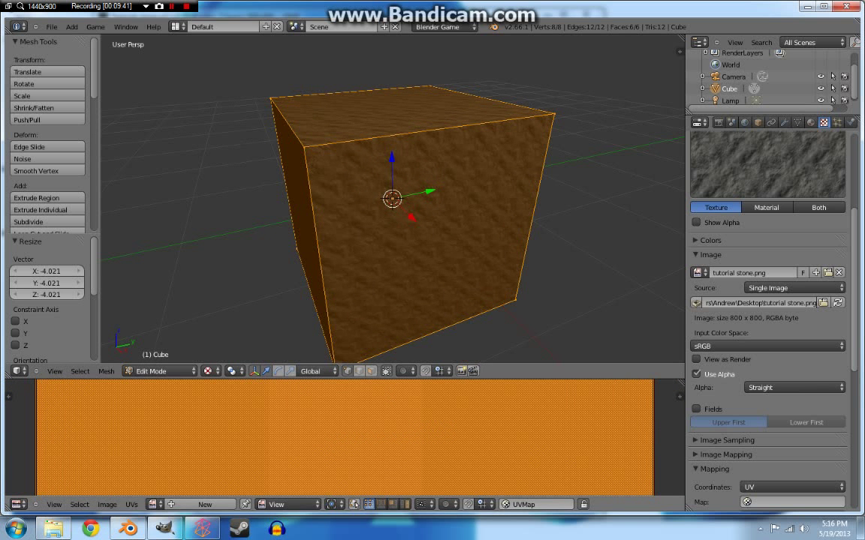
{"action": "key", "text": "s"}
{"action": "left_click", "coordinate": [439, 430]}
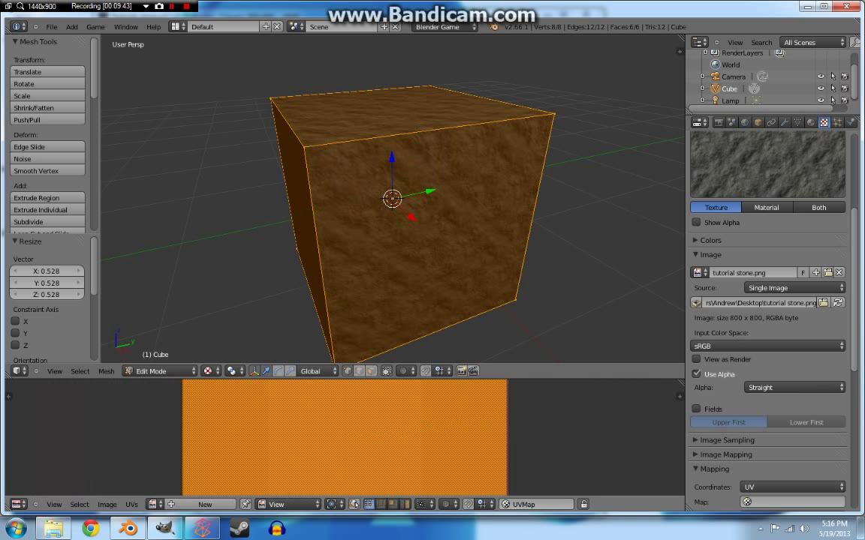
Switch the cube back to Object Mode and check the tiled stone texture on the whole cube
{"action": "left_click", "coordinate": [161, 370]}
{"action": "left_click", "coordinate": [154, 357]}
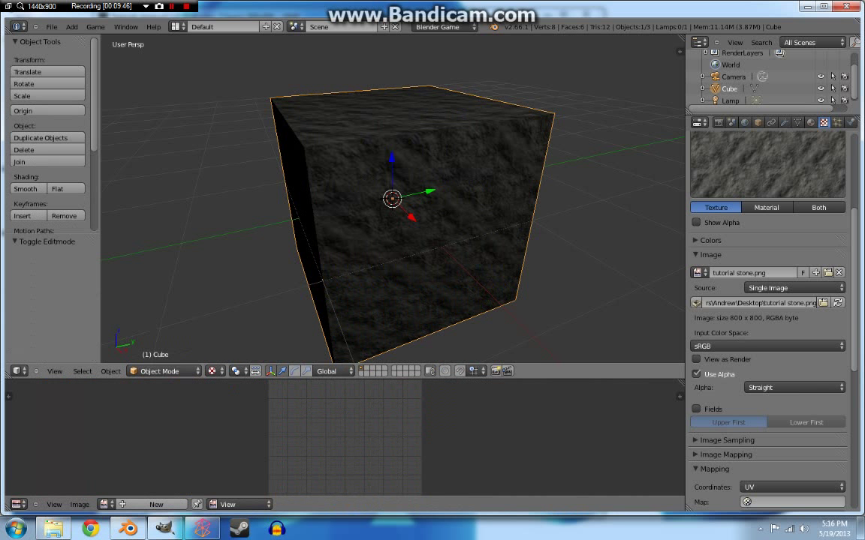
{"action": "scroll", "coordinate": [392, 203], "scroll_direction": "down", "scroll_amount": 2}
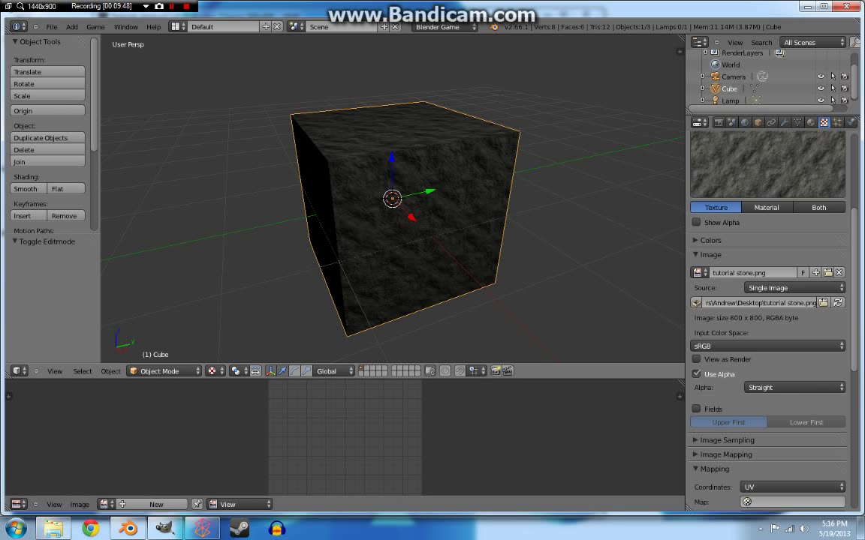